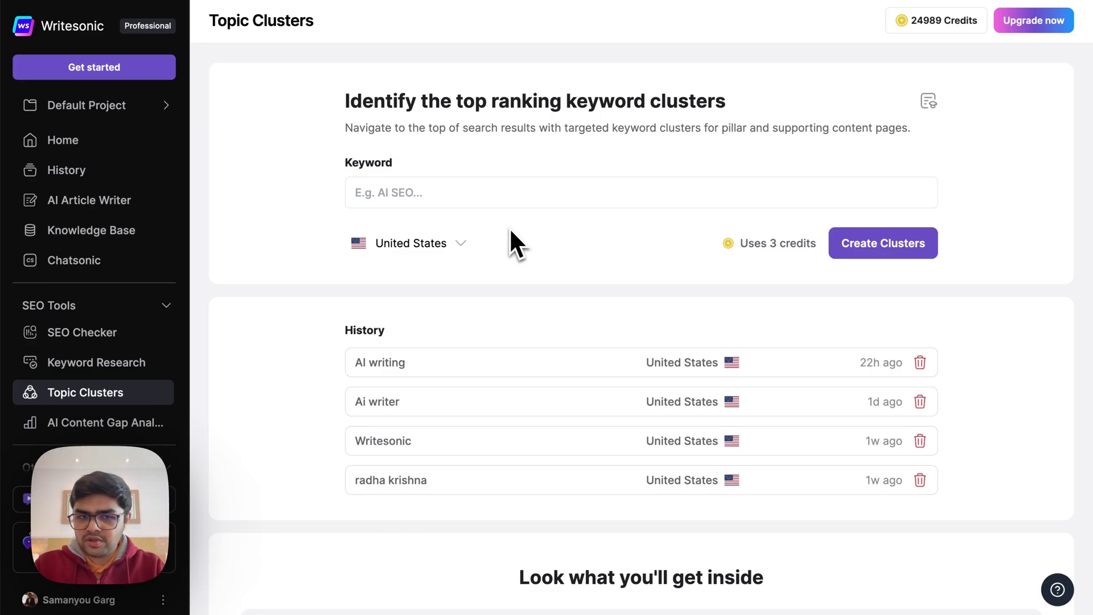
Step: Enter AI SEO as the keyword and keep United States as the target country
click(417, 201)
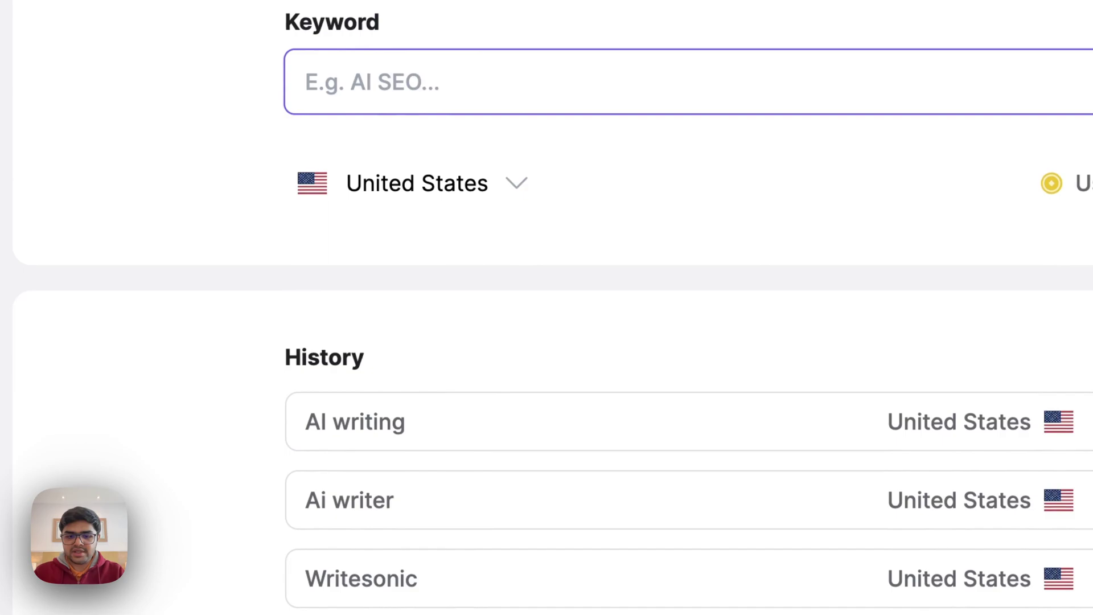
text(AI SE)
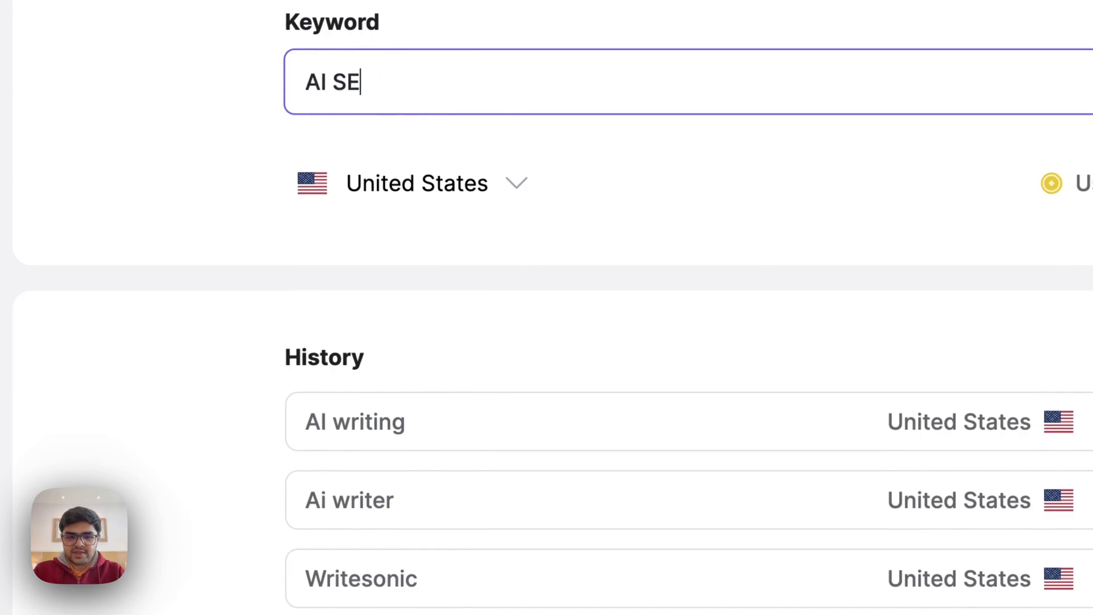
text(O)
click(494, 184)
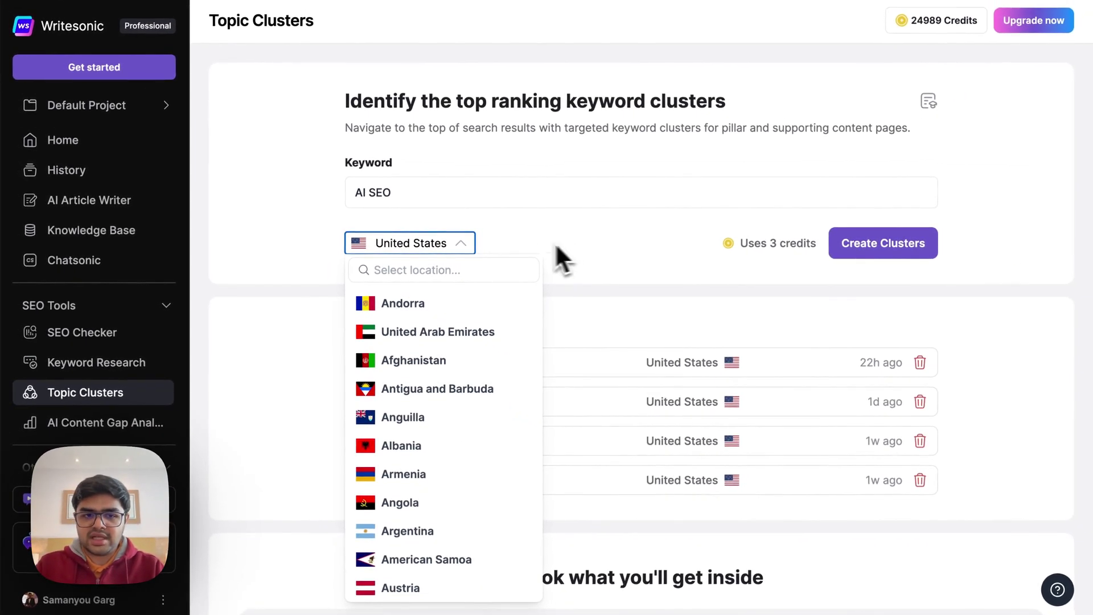
click(462, 243)
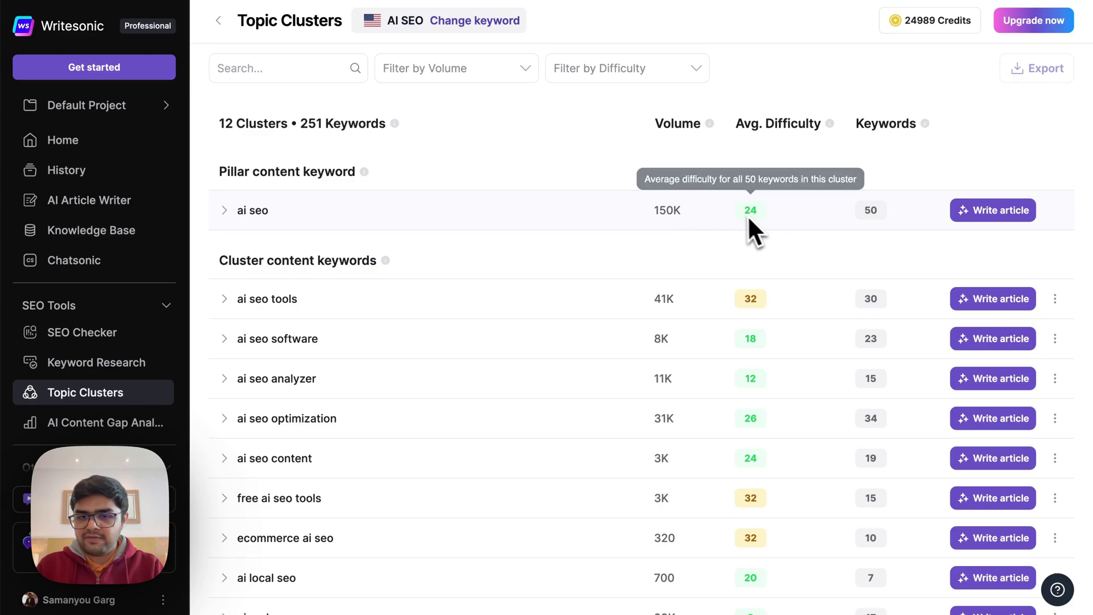
mouse_move(749, 210)
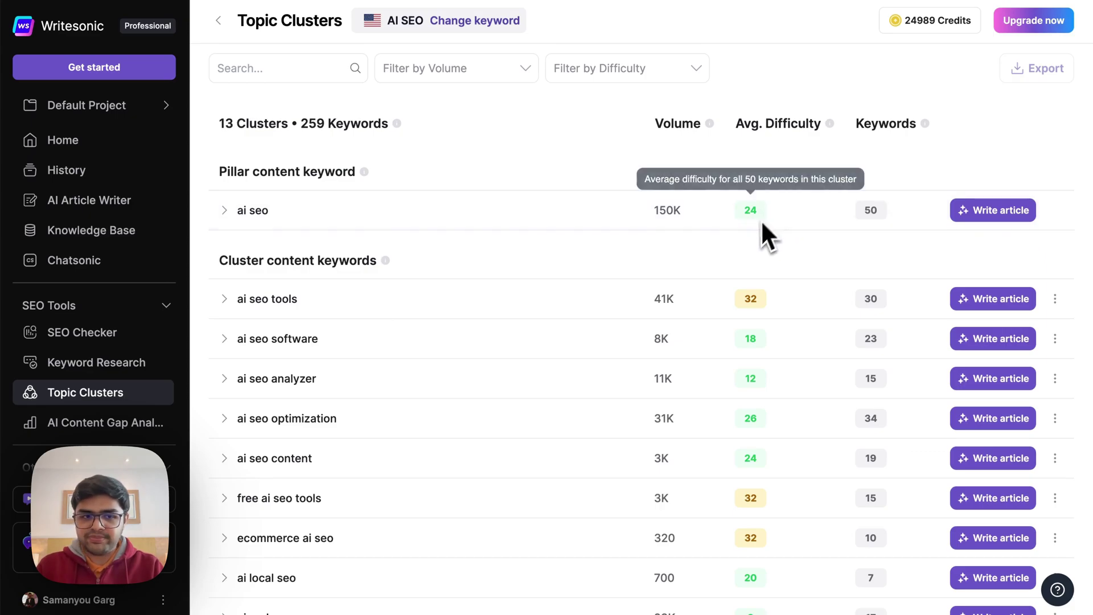
scroll(412, 412, down, 3)
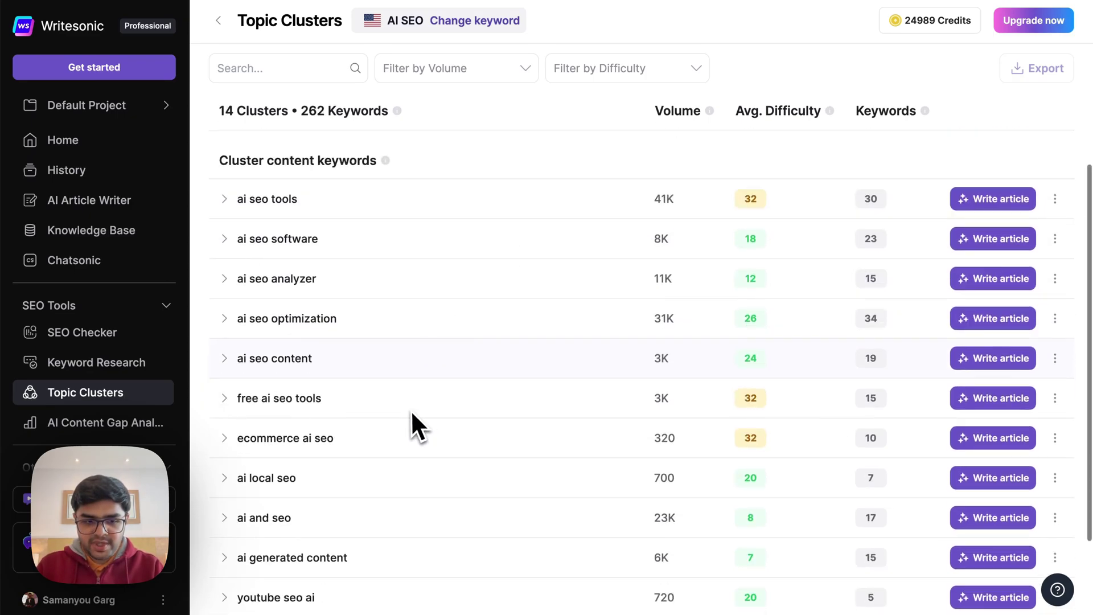
scroll(410, 410, down, 2)
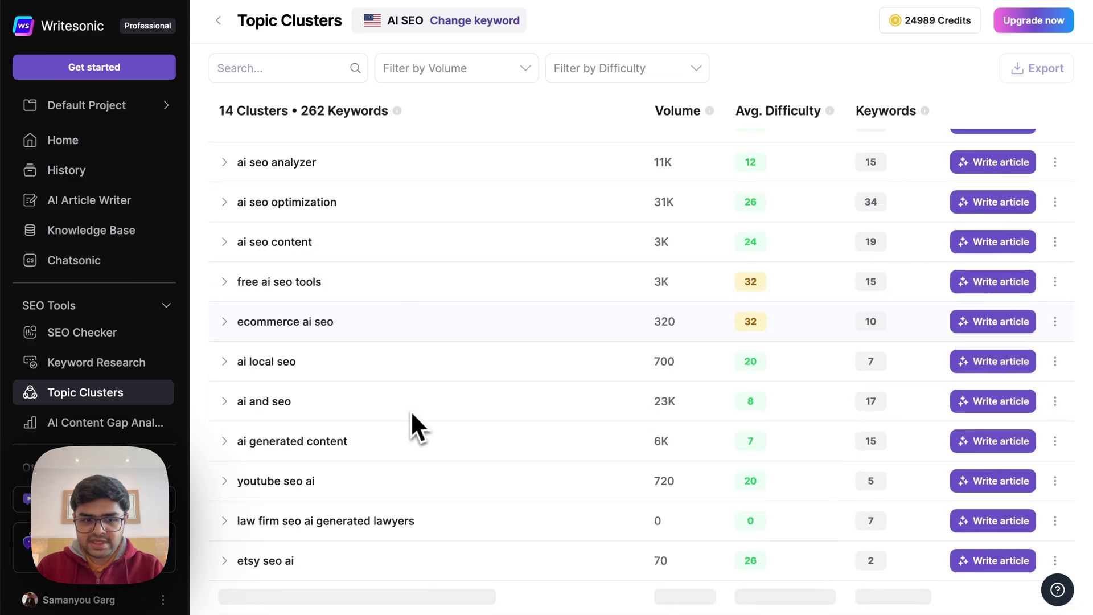
scroll(315, 580, down, 1)
scroll(380, 461, up, 5)
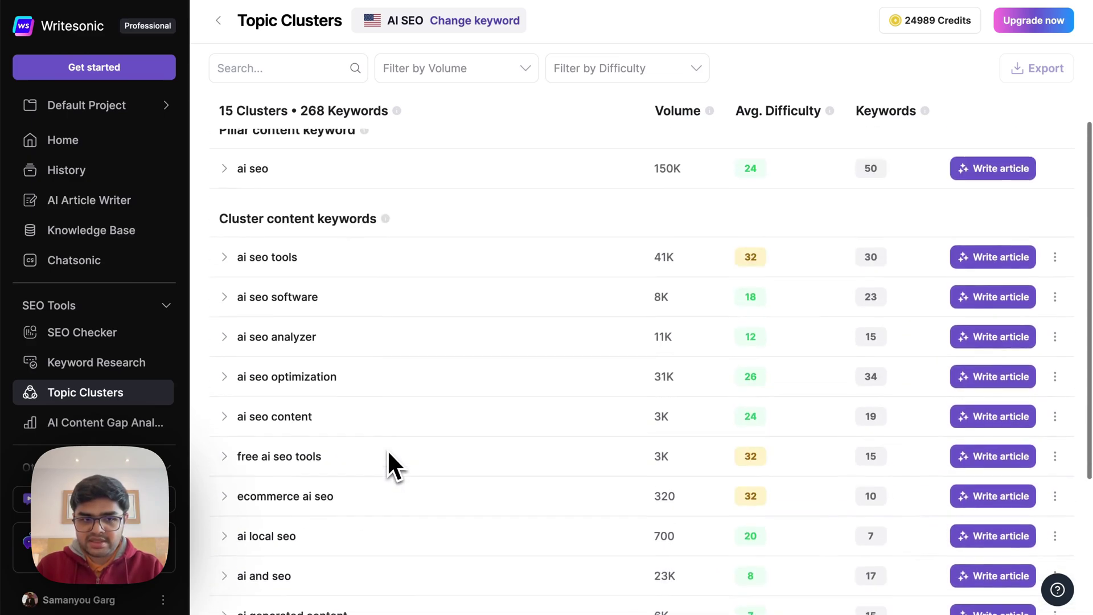
scroll(387, 450, up, 1)
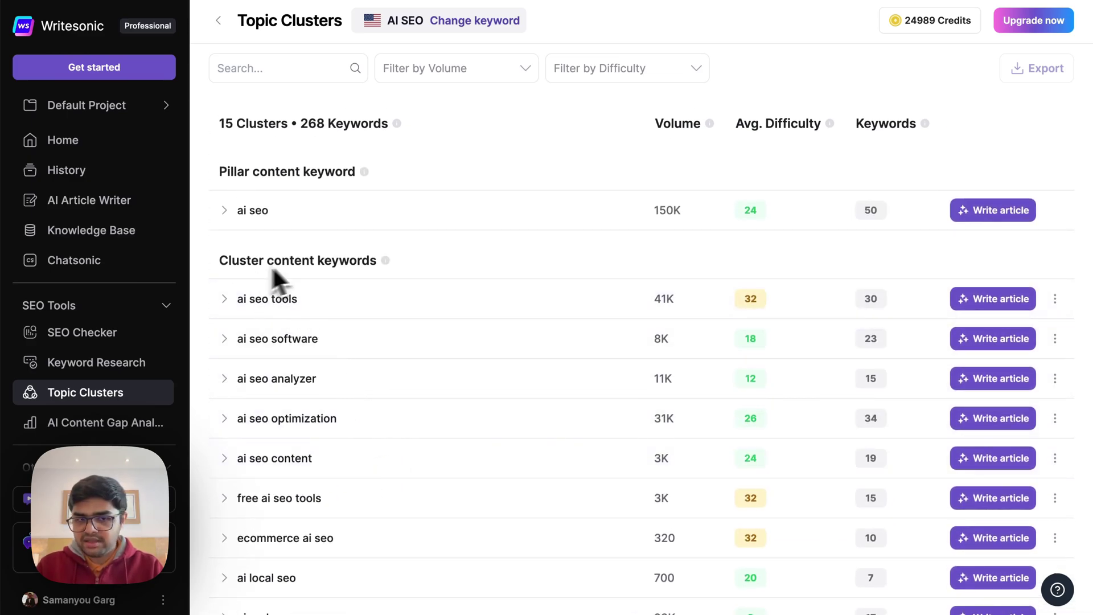
scroll(361, 350, down, 1)
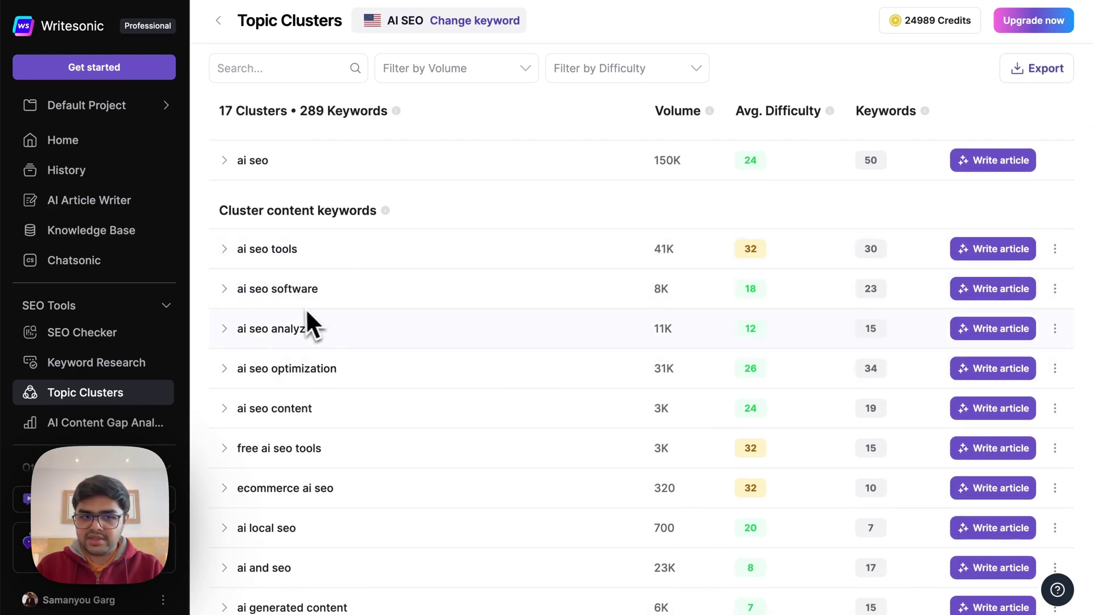
scroll(321, 337, down, 1)
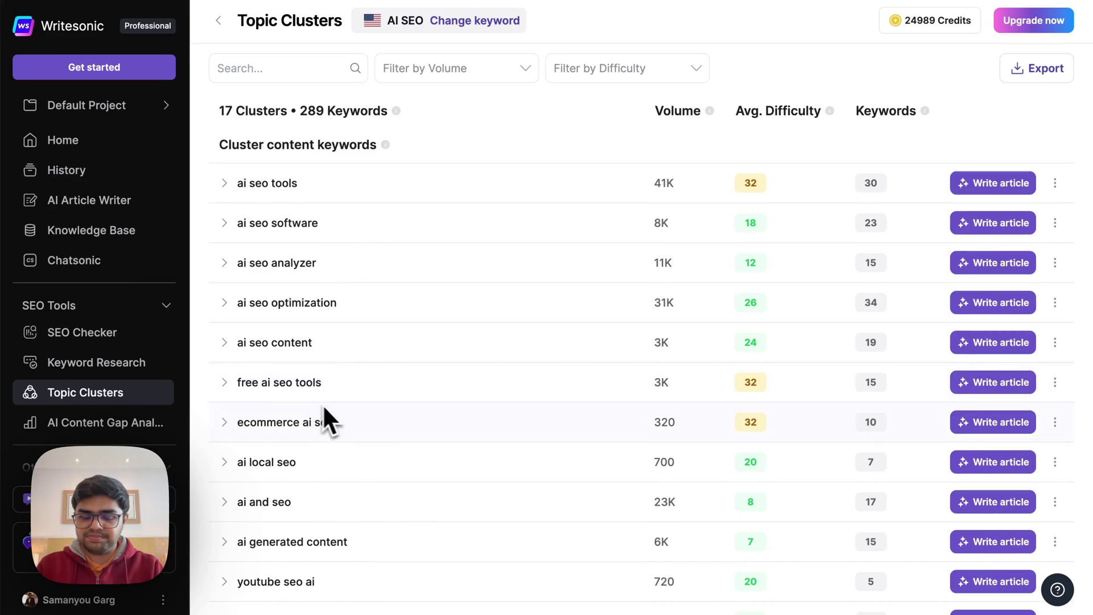
scroll(325, 405, down, 1)
scroll(343, 403, down, 1)
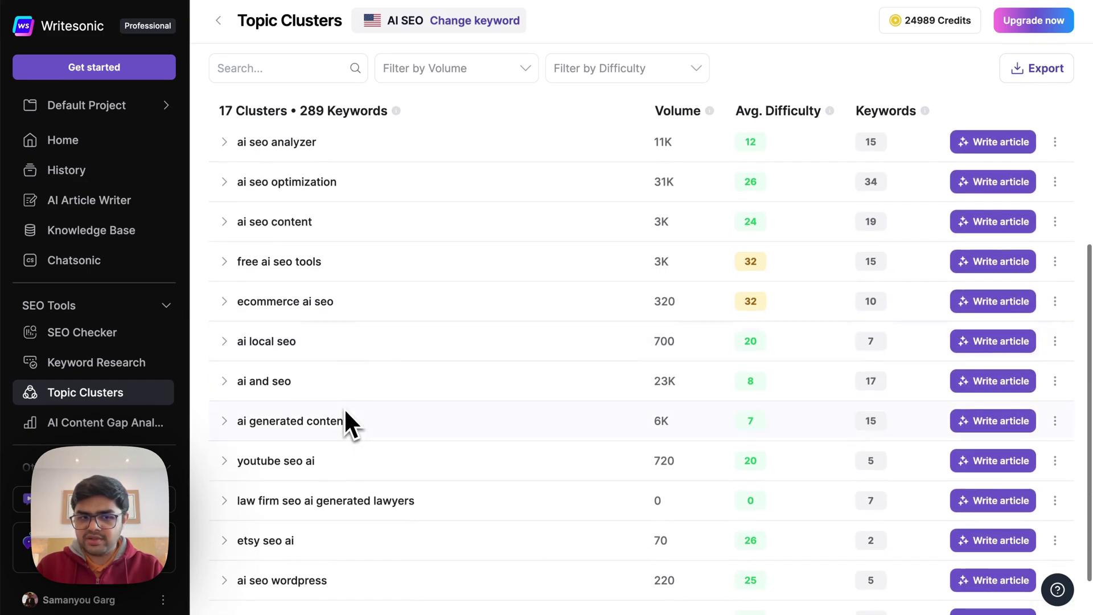
scroll(334, 432, down, 1)
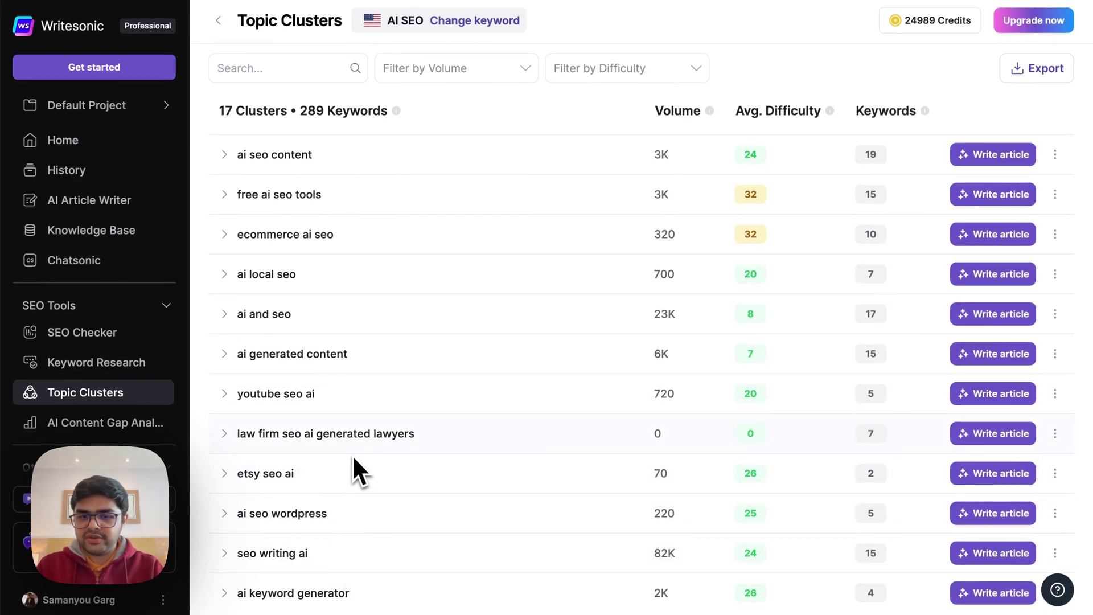
scroll(353, 457, up, 1)
scroll(353, 457, up, 1)
scroll(353, 458, up, 2)
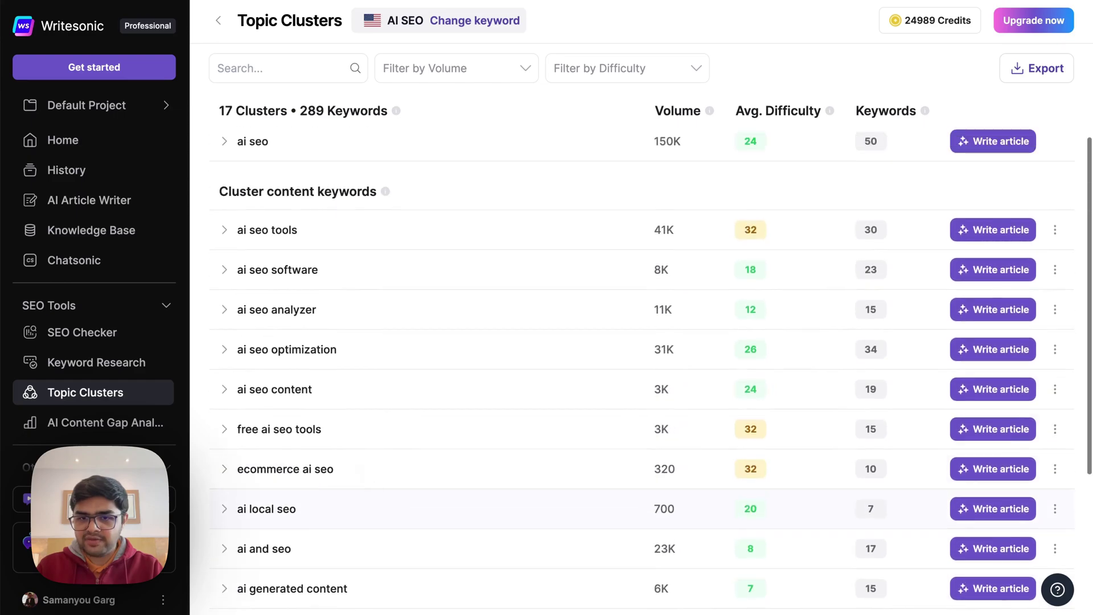
scroll(353, 457, up, 1)
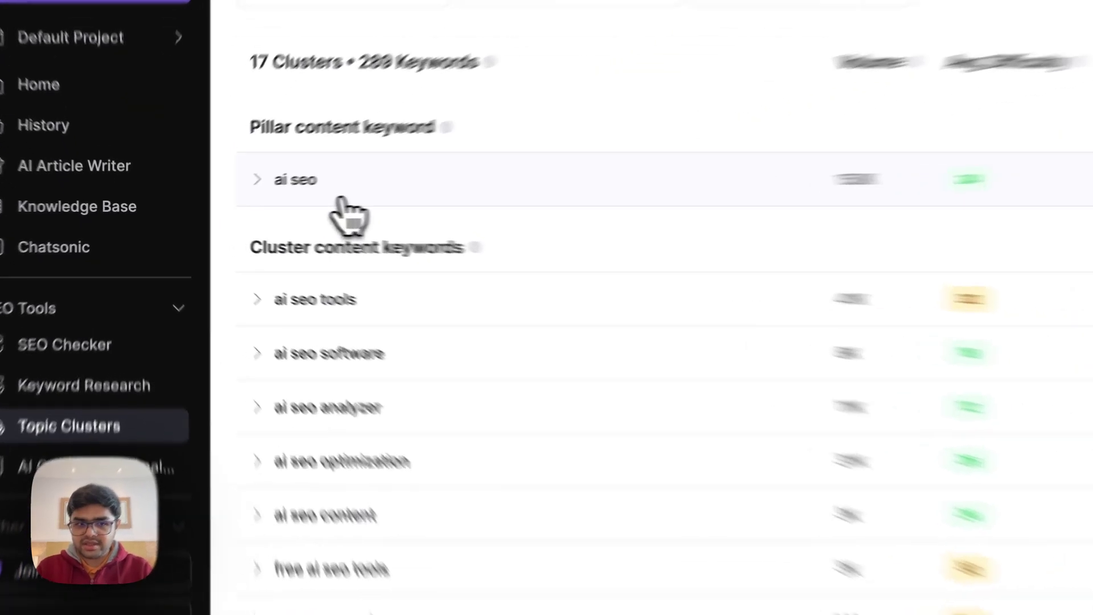
click(282, 224)
scroll(636, 304, down, 1)
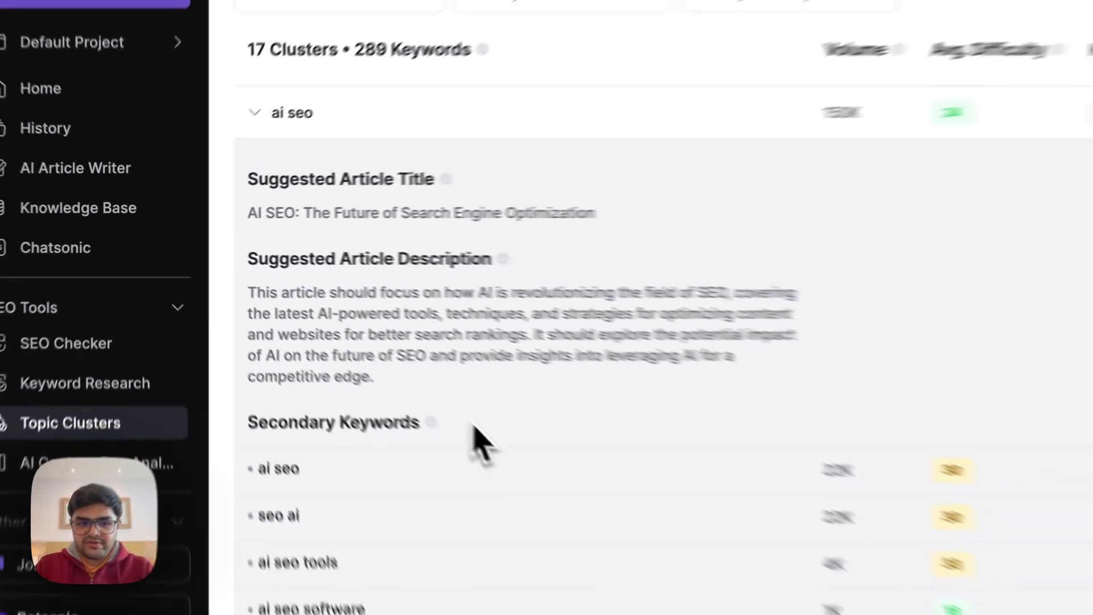
scroll(427, 419, down, 1)
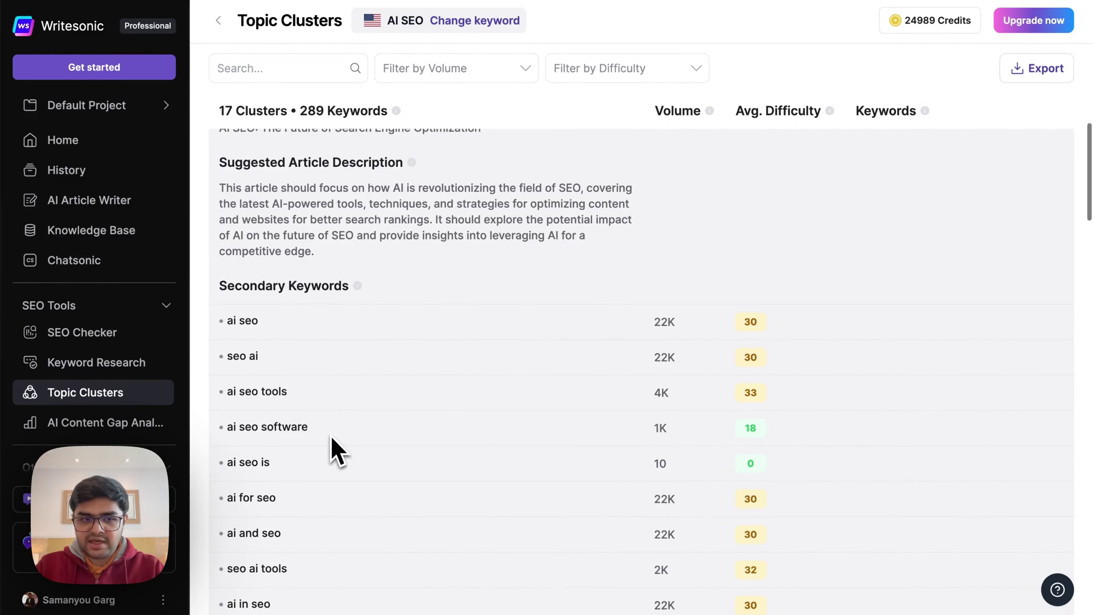
scroll(331, 435, down, 1)
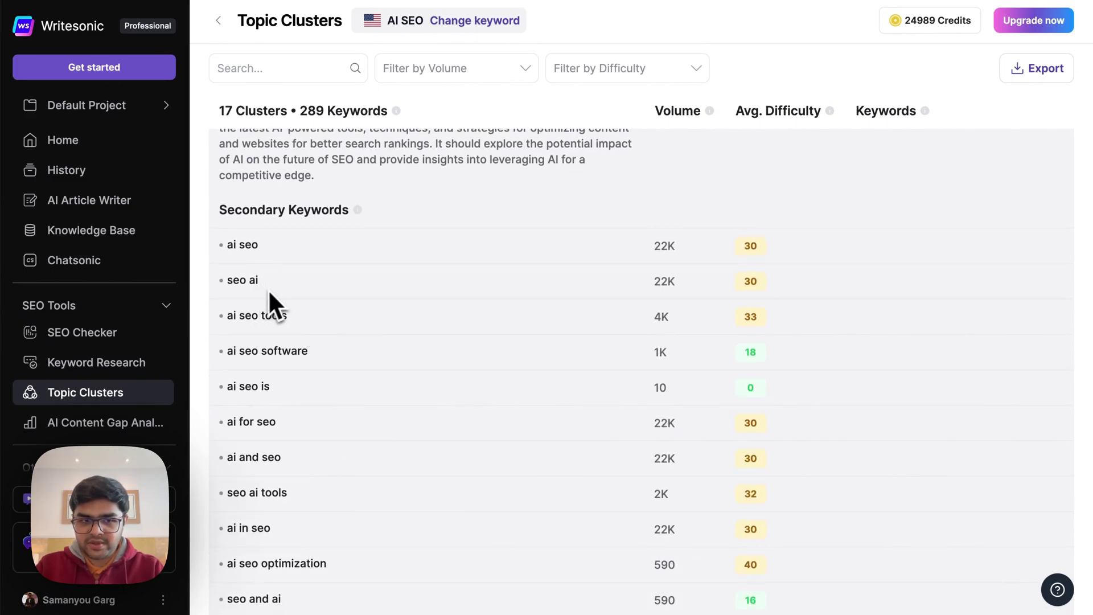
scroll(306, 373, down, 1)
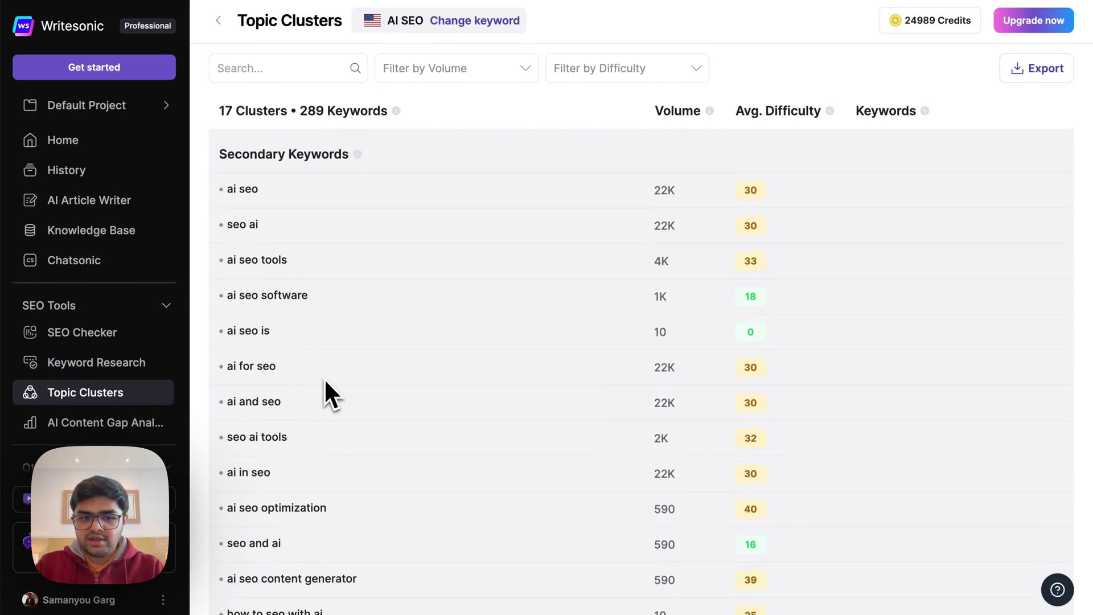
scroll(324, 378, down, 1)
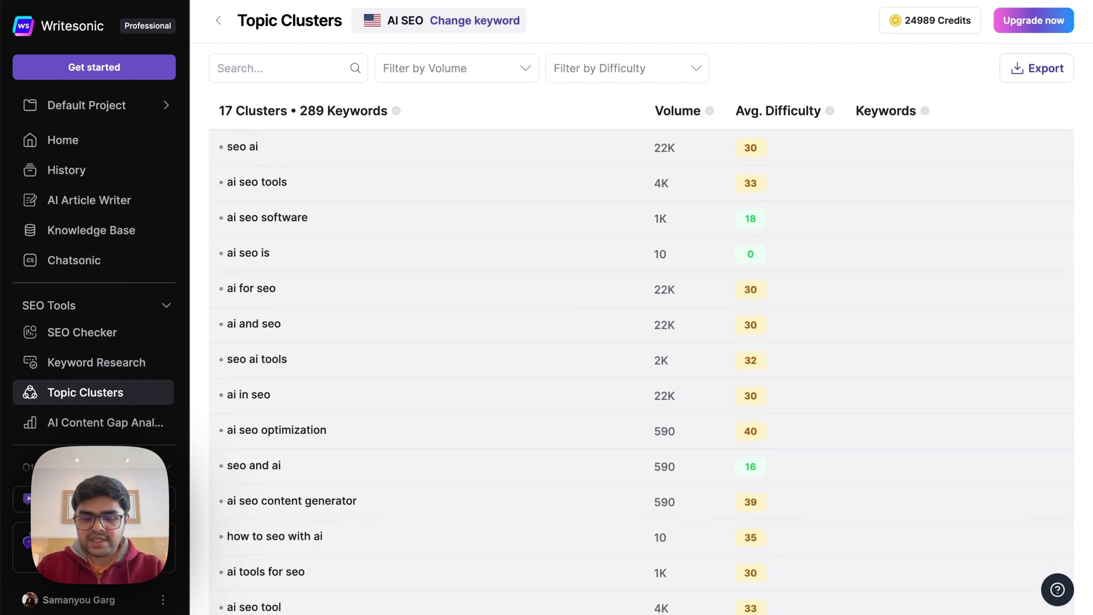
scroll(370, 430, up, 3)
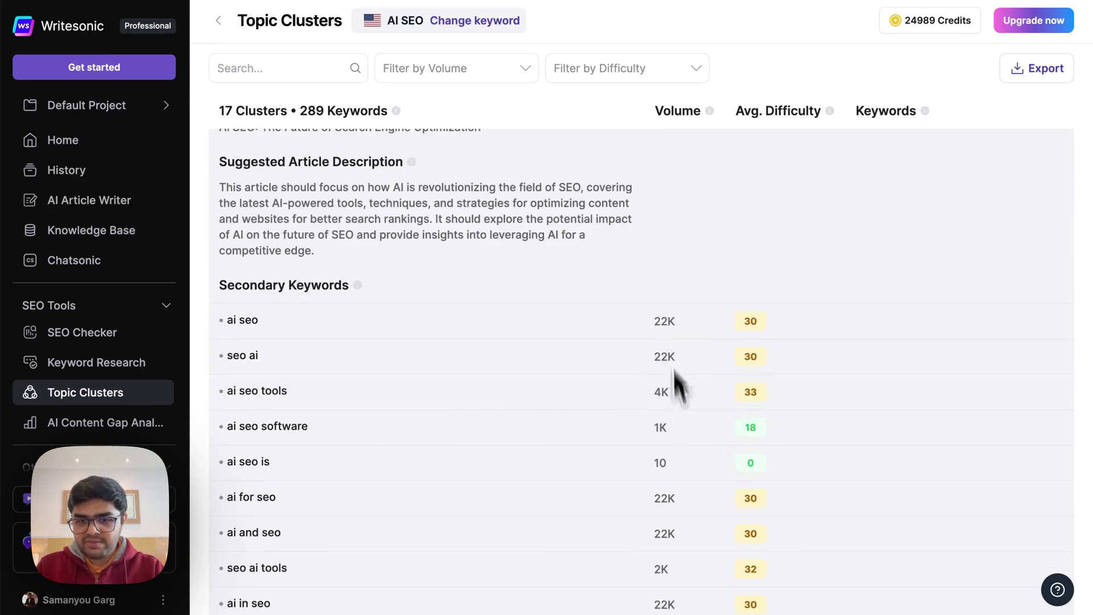
scroll(675, 384, up, 2)
scroll(657, 351, up, 2)
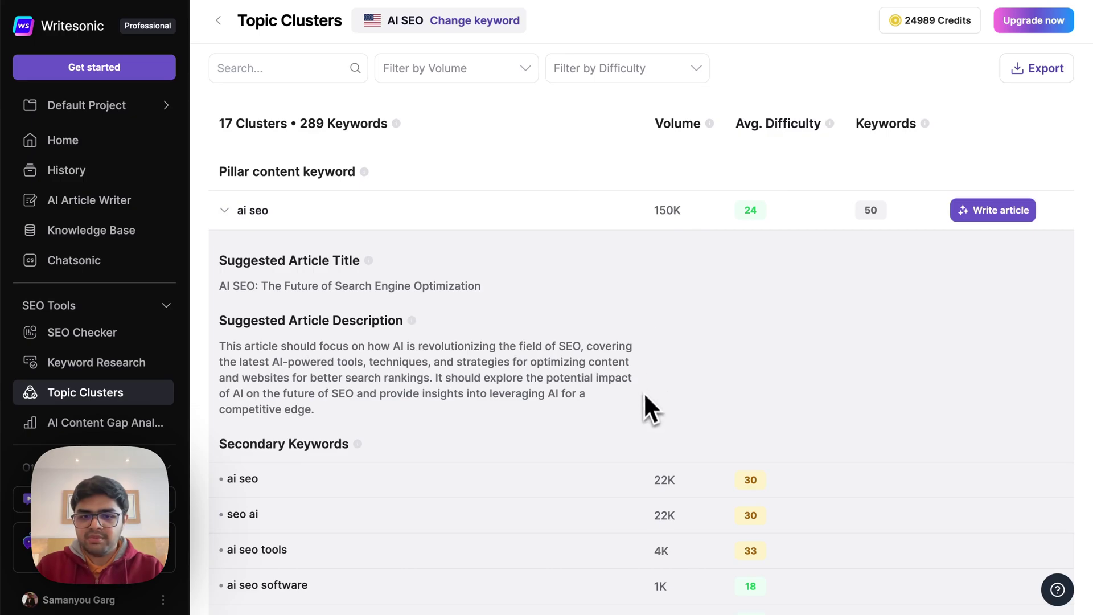
scroll(643, 401, down, 2)
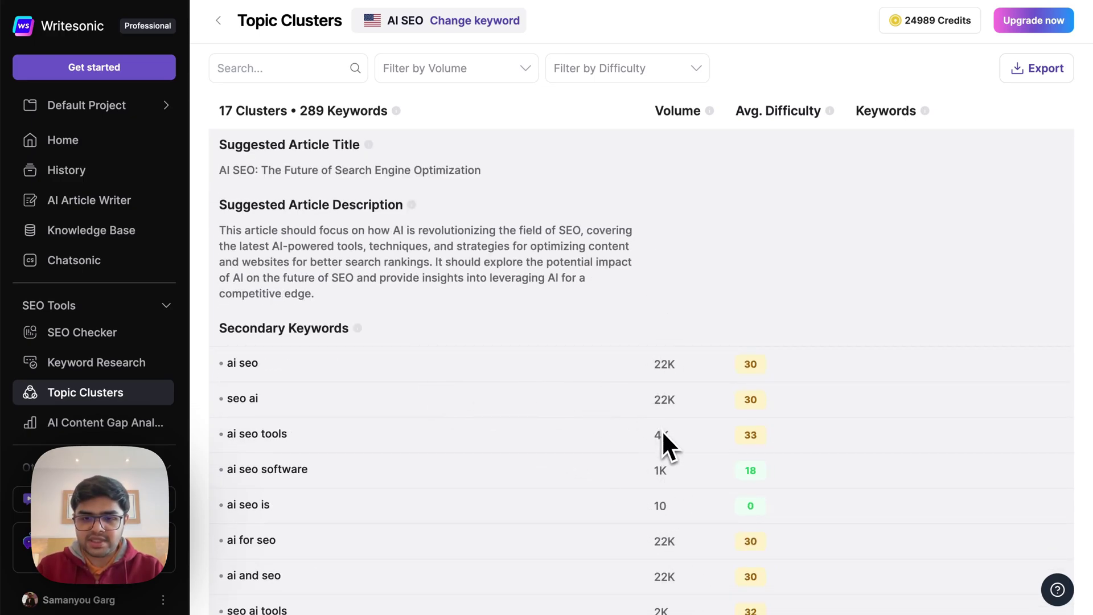
scroll(758, 354, up, 2)
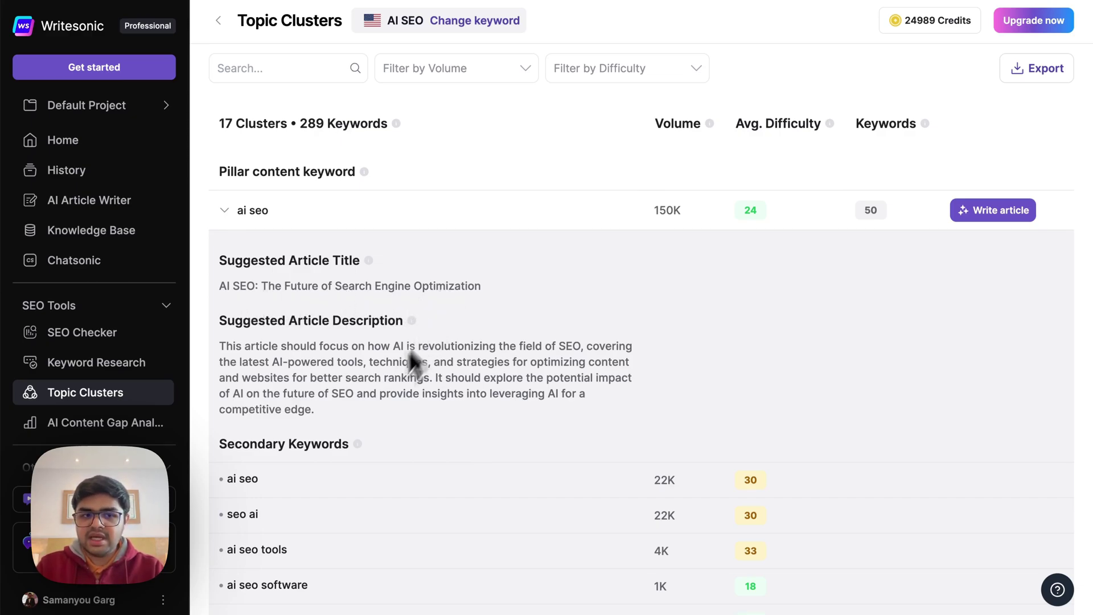
scroll(401, 368, down, 1)
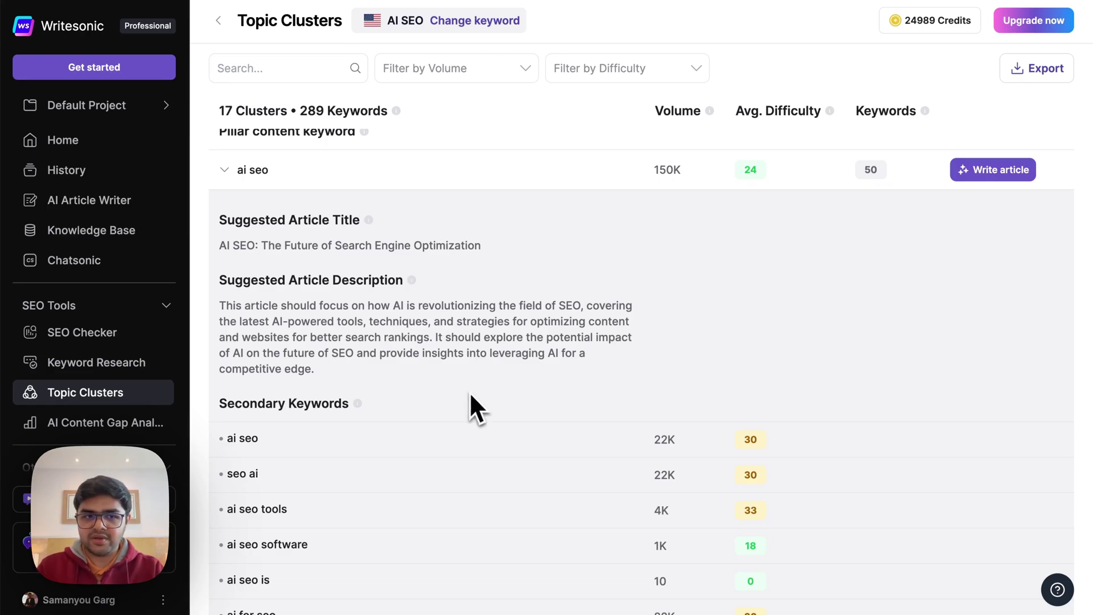
click(316, 171)
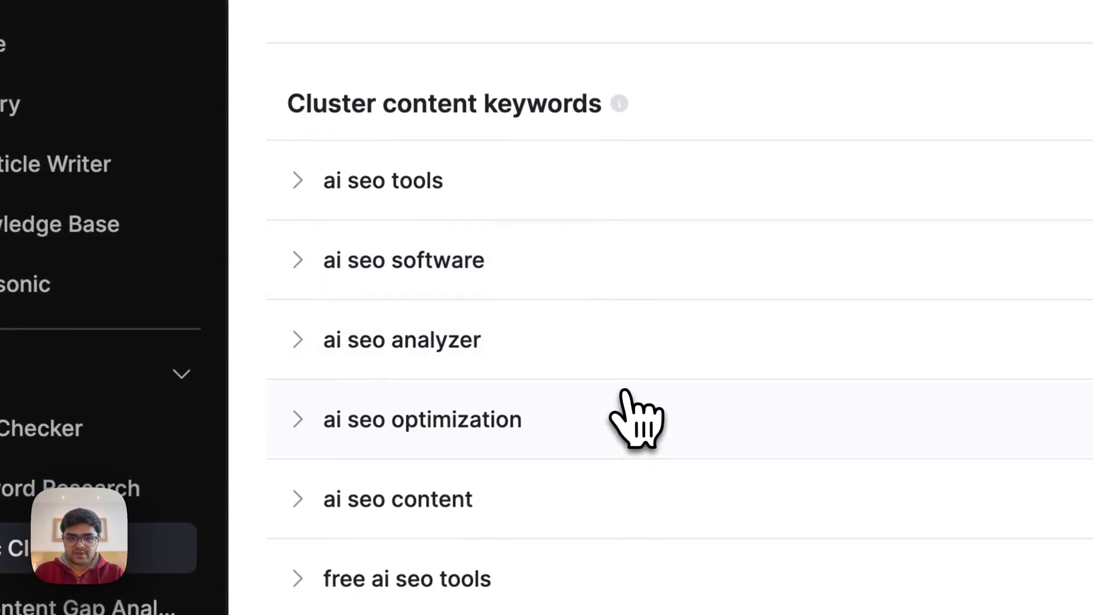
click(522, 197)
scroll(649, 453, down, 2)
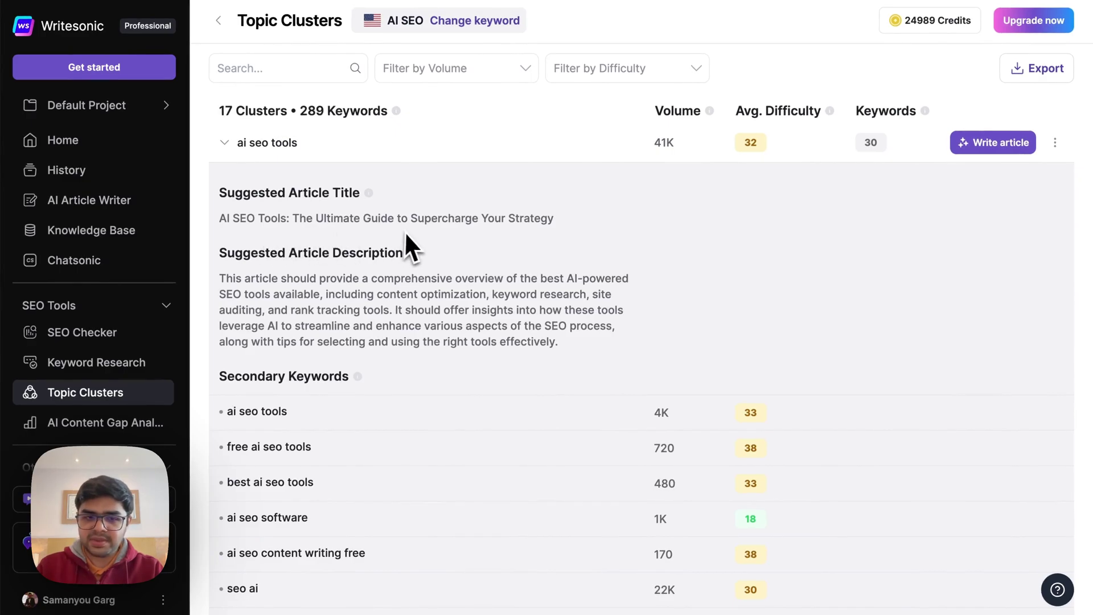
scroll(493, 266, down, 1)
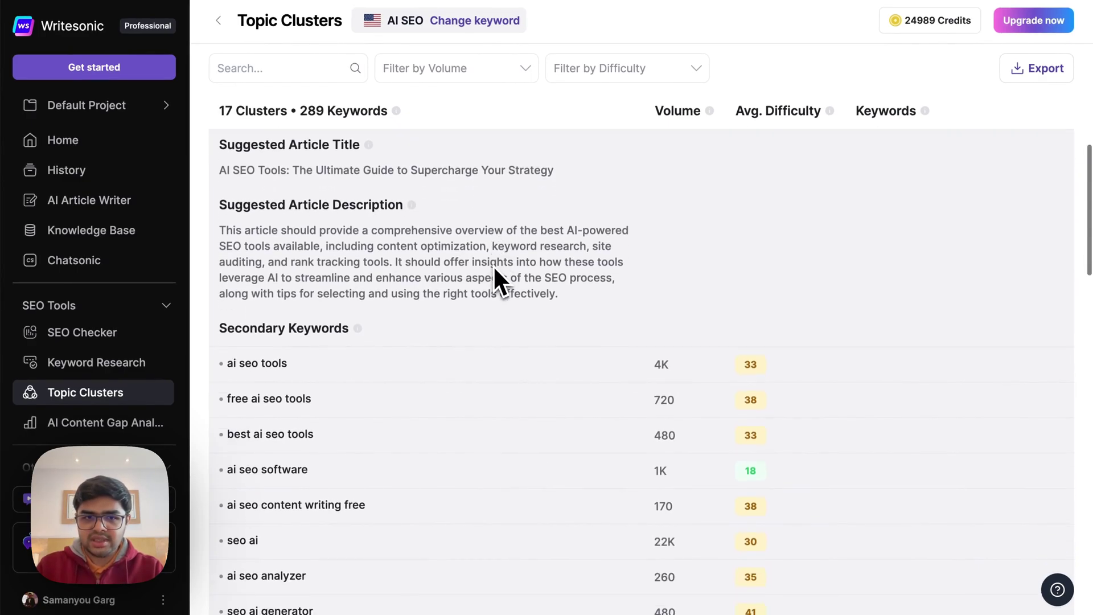
scroll(487, 319, down, 1)
scroll(407, 326, down, 2)
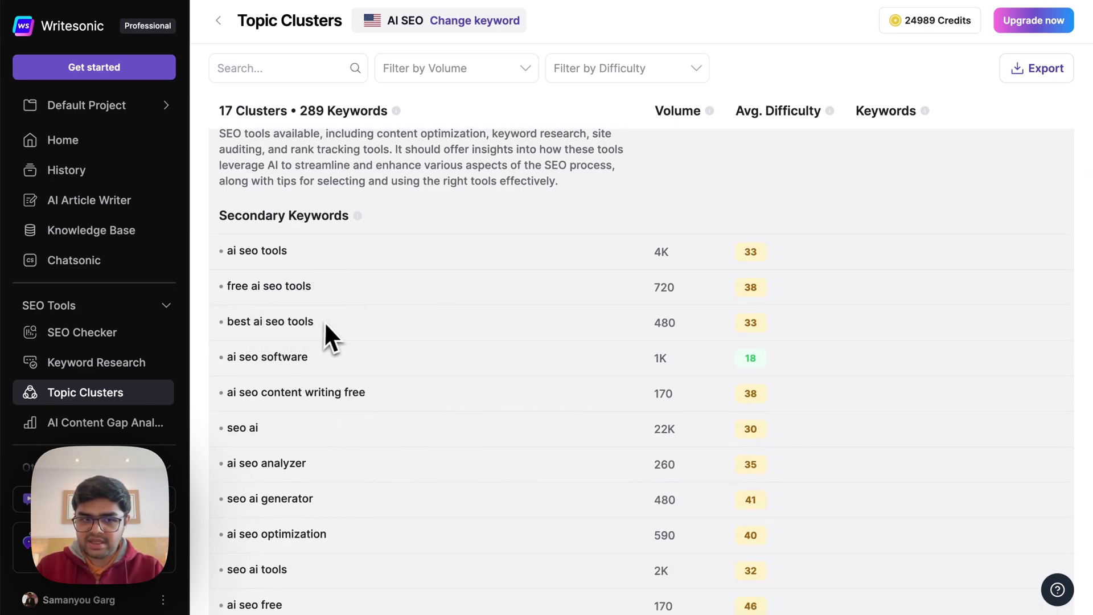
scroll(305, 367, down, 1)
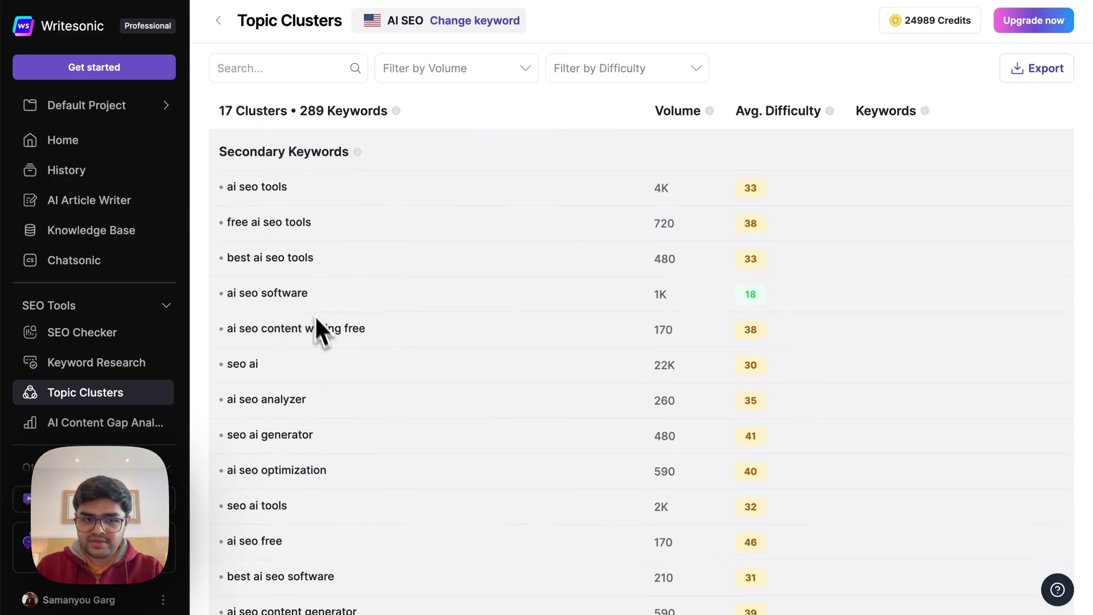
scroll(323, 376, down, 1)
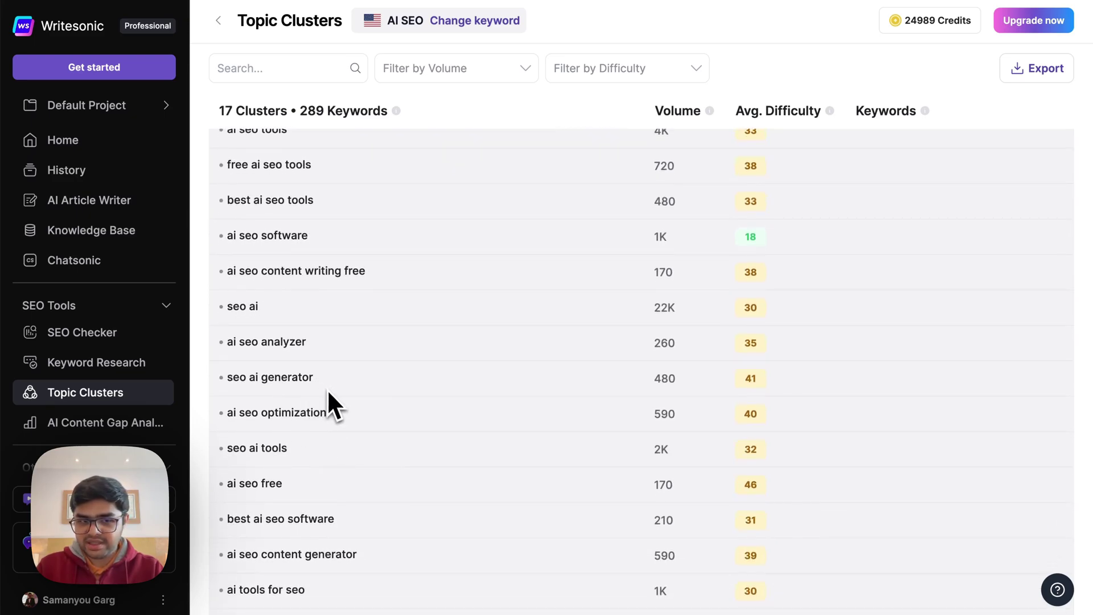
scroll(331, 457, down, 2)
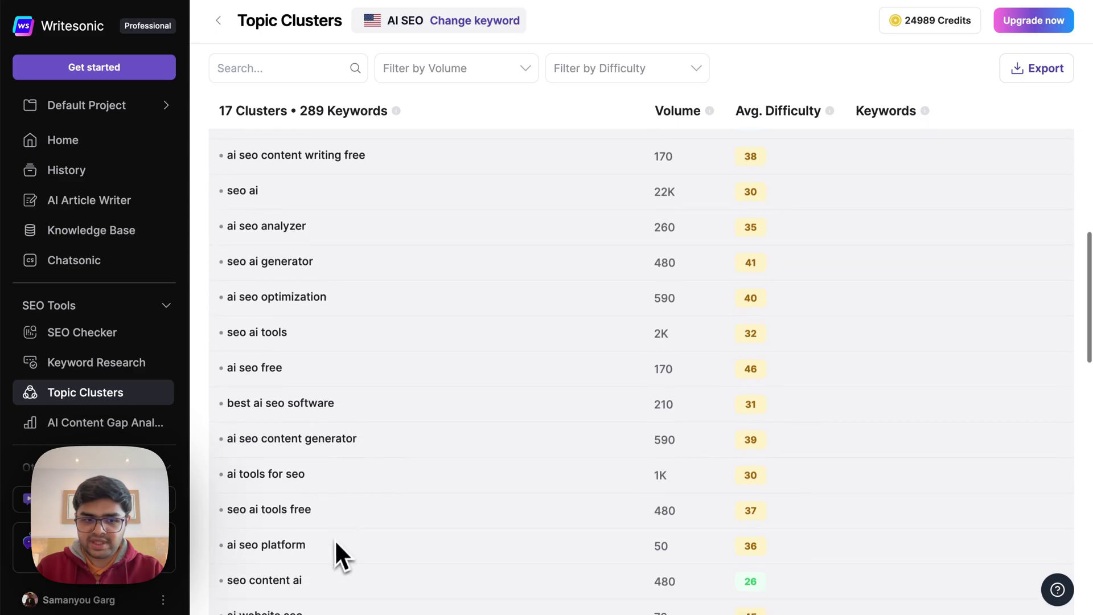
scroll(335, 538, down, 1)
scroll(342, 470, down, 1)
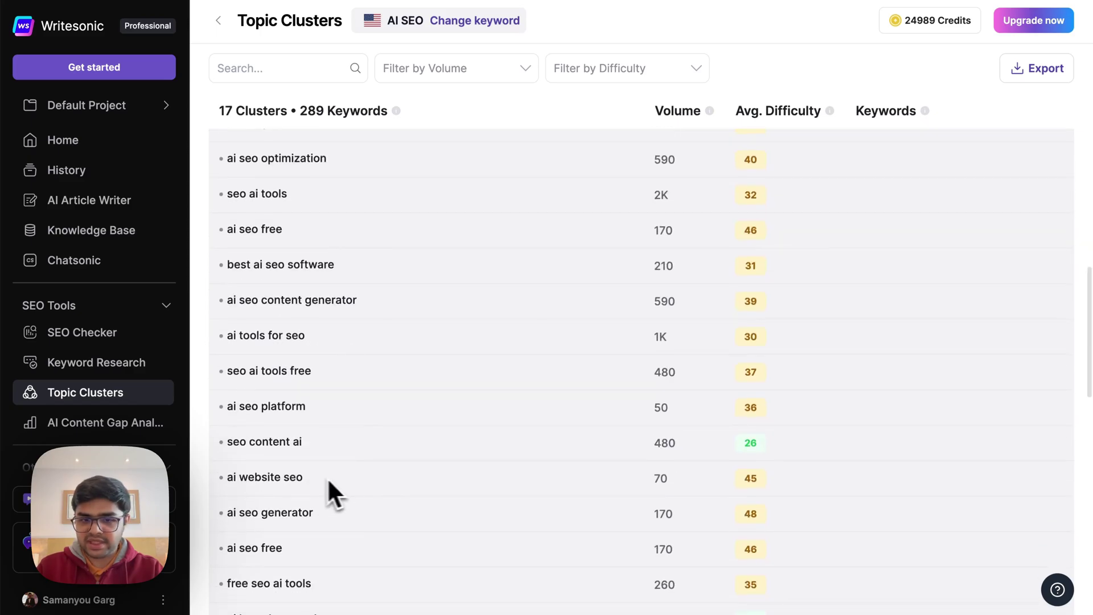
scroll(338, 491, up, 1)
scroll(340, 498, up, 4)
scroll(341, 498, up, 5)
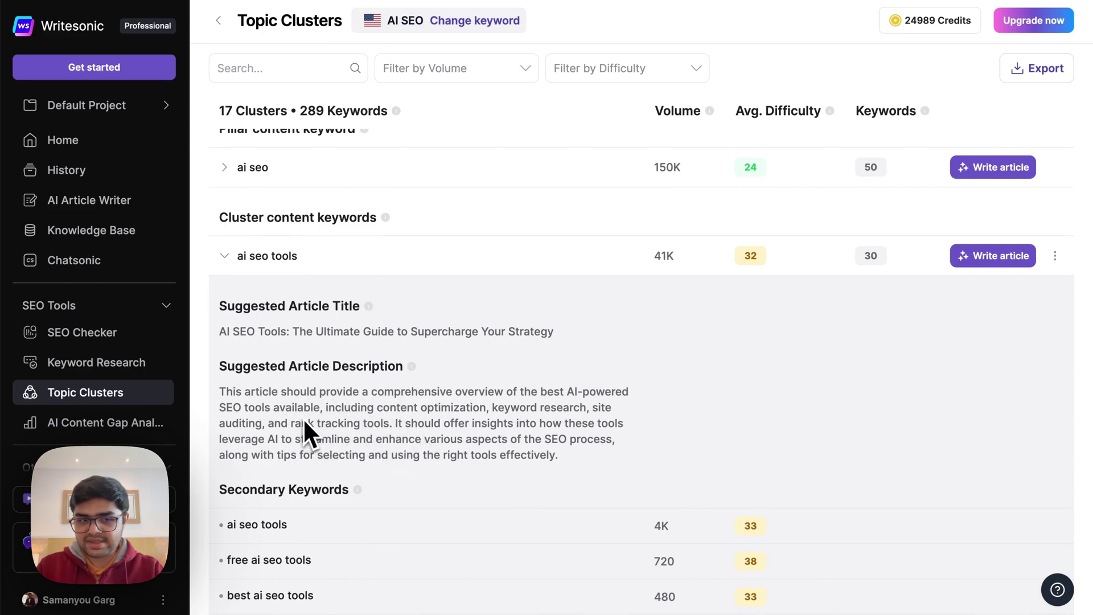
Step: Collapse the ai seo tools cluster and try the keyword search and volume filter
click(282, 261)
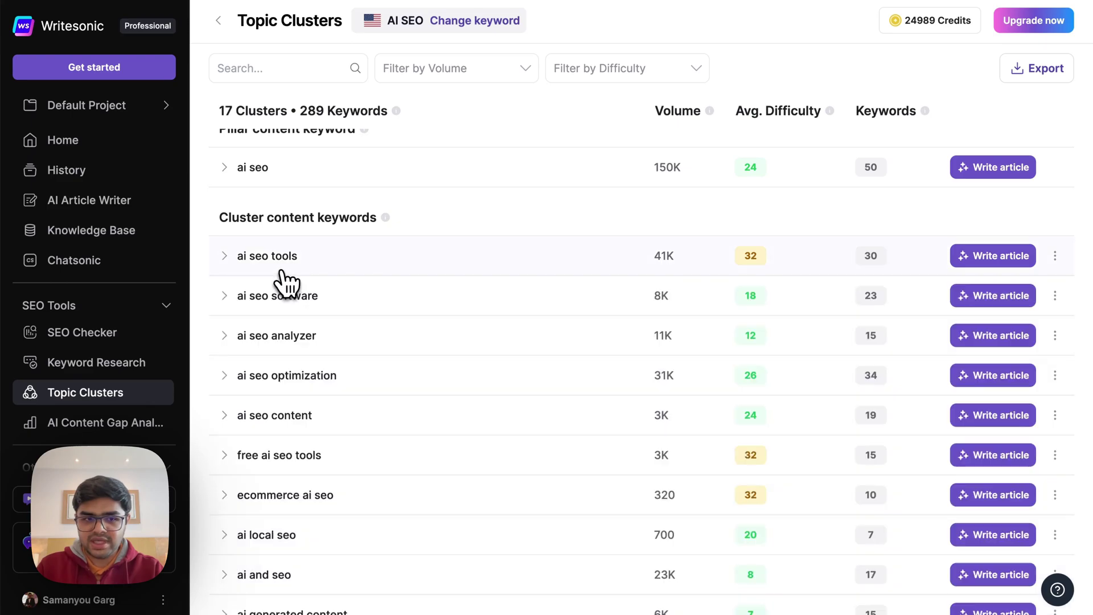
scroll(375, 300, up, 1)
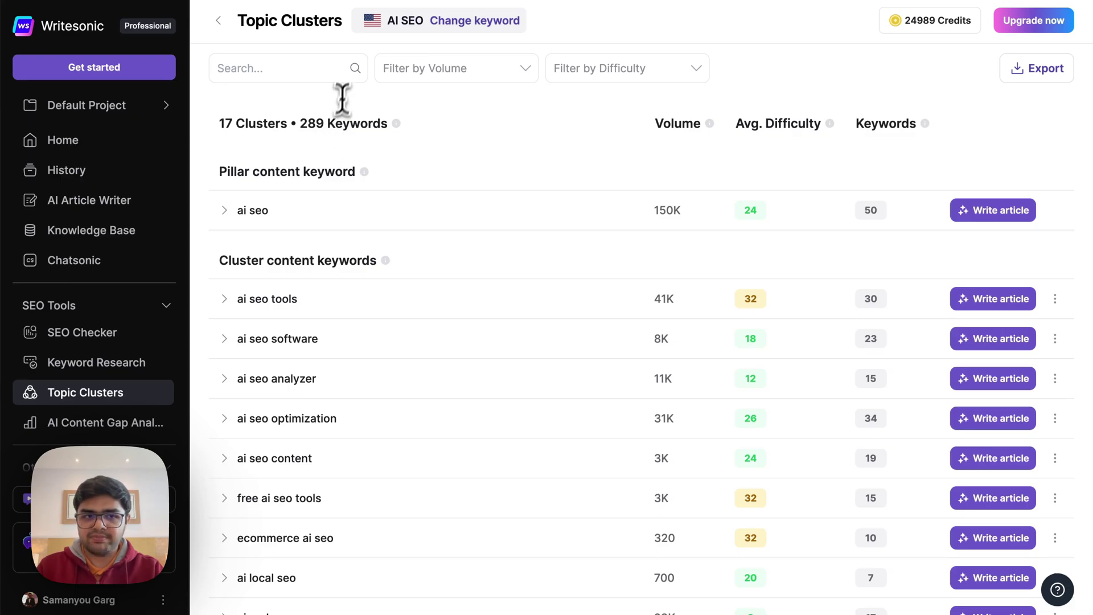
click(307, 73)
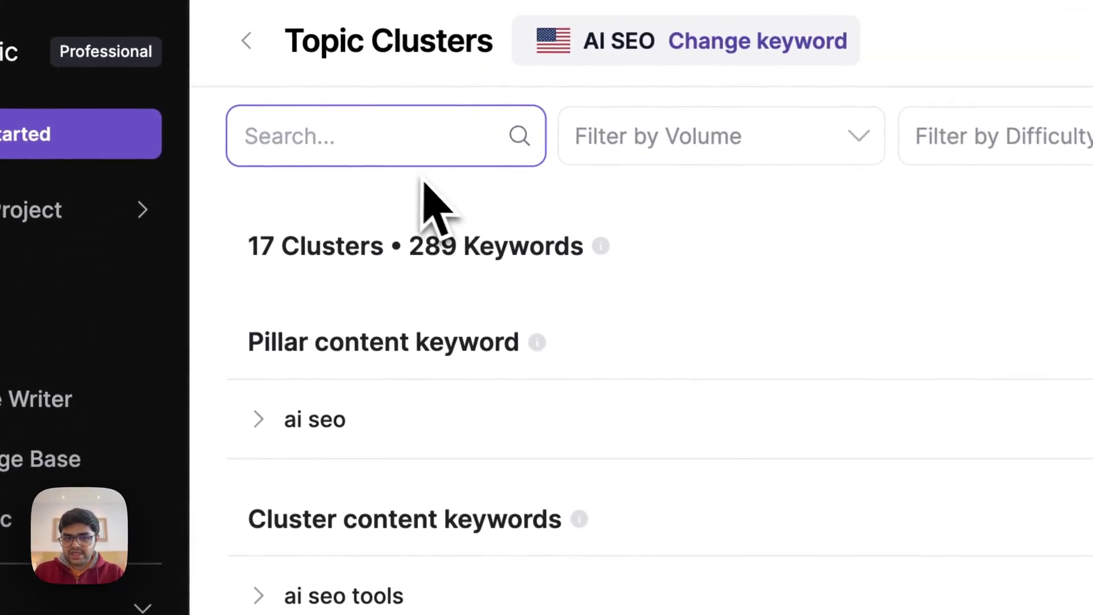
click(751, 144)
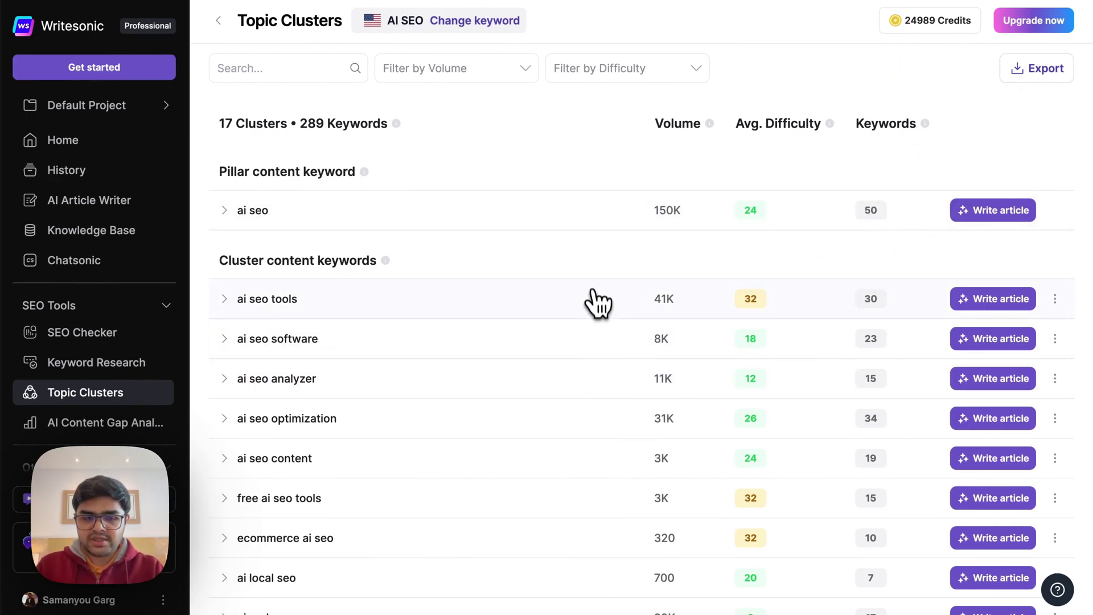
scroll(595, 296, down, 2)
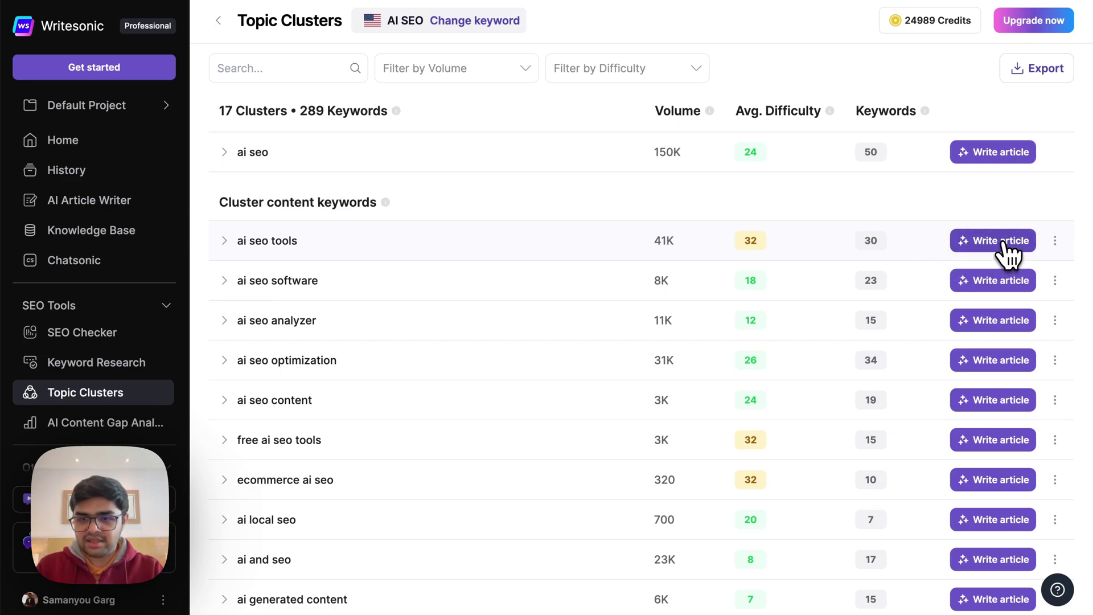
Step: Start an article for the ai seo tools cluster
click(1006, 252)
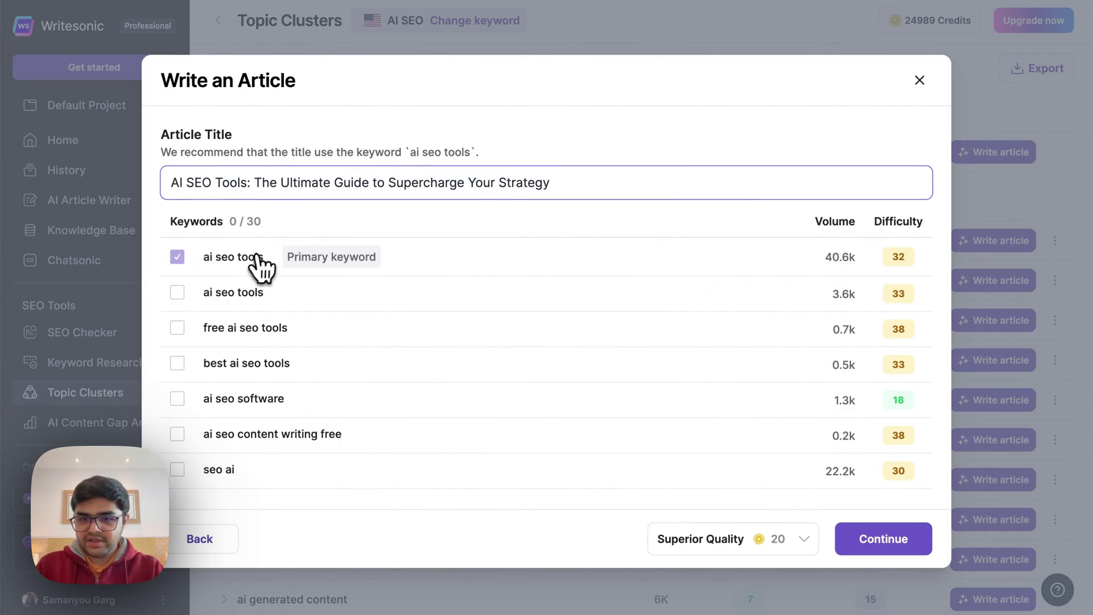
scroll(209, 333, down, 1)
scroll(224, 340, up, 1)
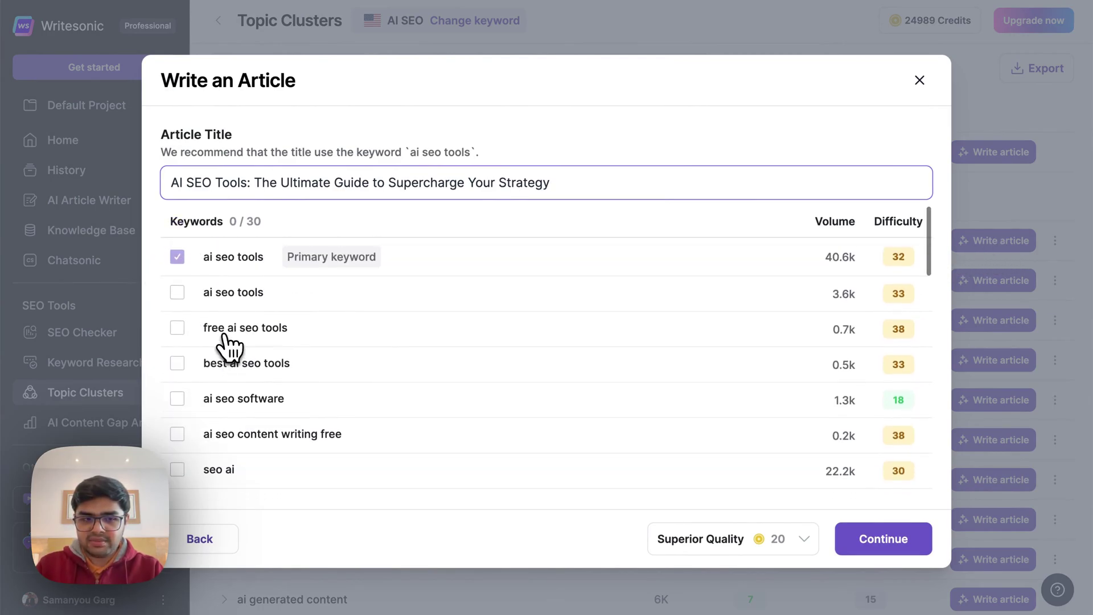
scroll(212, 318, down, 1)
scroll(215, 317, up, 1)
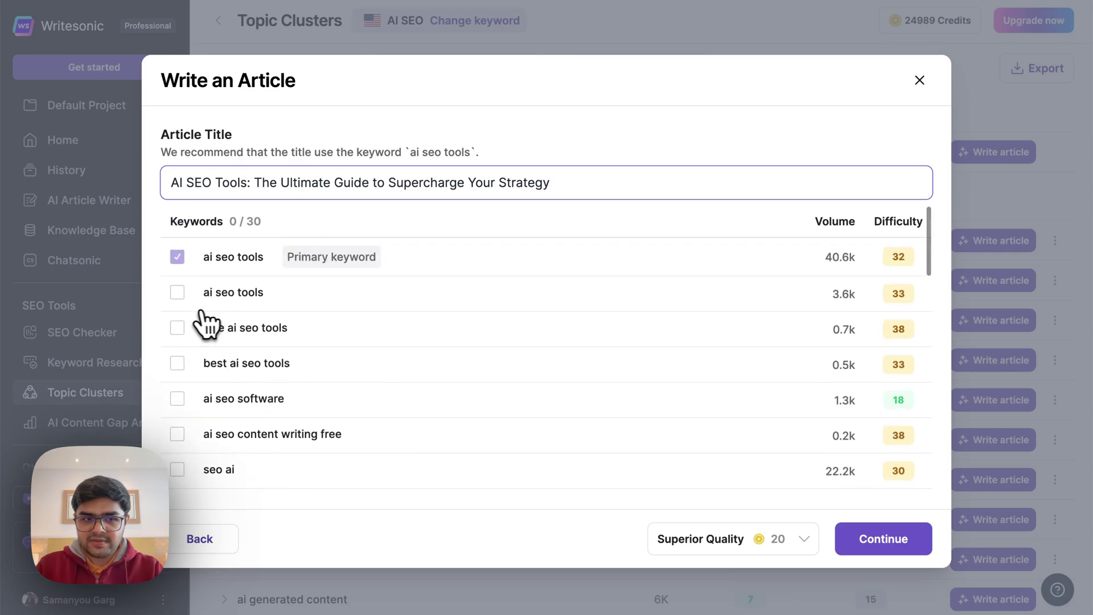
scroll(183, 333, down, 1)
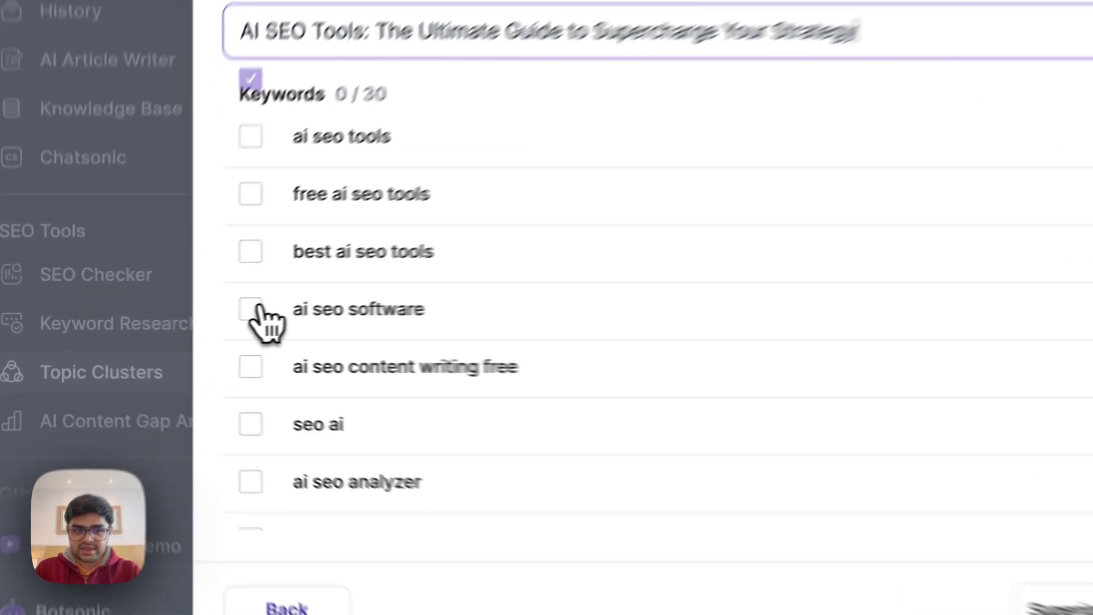
Step: Tick secondary keywords ai seo software, free ai seo tools, best ai seo tools, seo ai generator, seo ai tools, ai seo platform, ai website seo
click(257, 309)
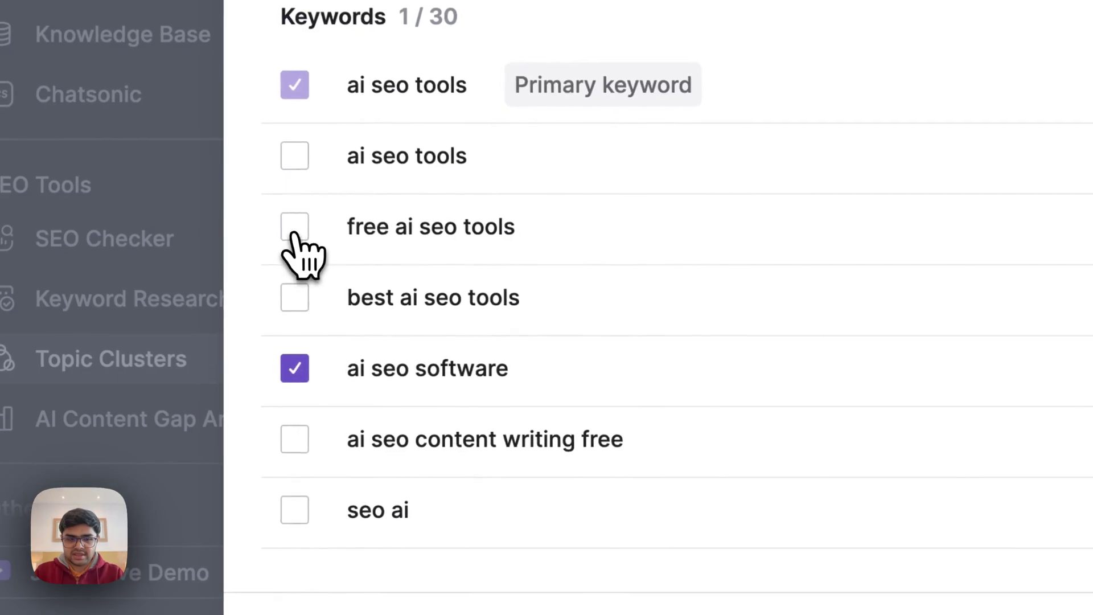
click(295, 227)
click(294, 295)
scroll(299, 321, down, 4)
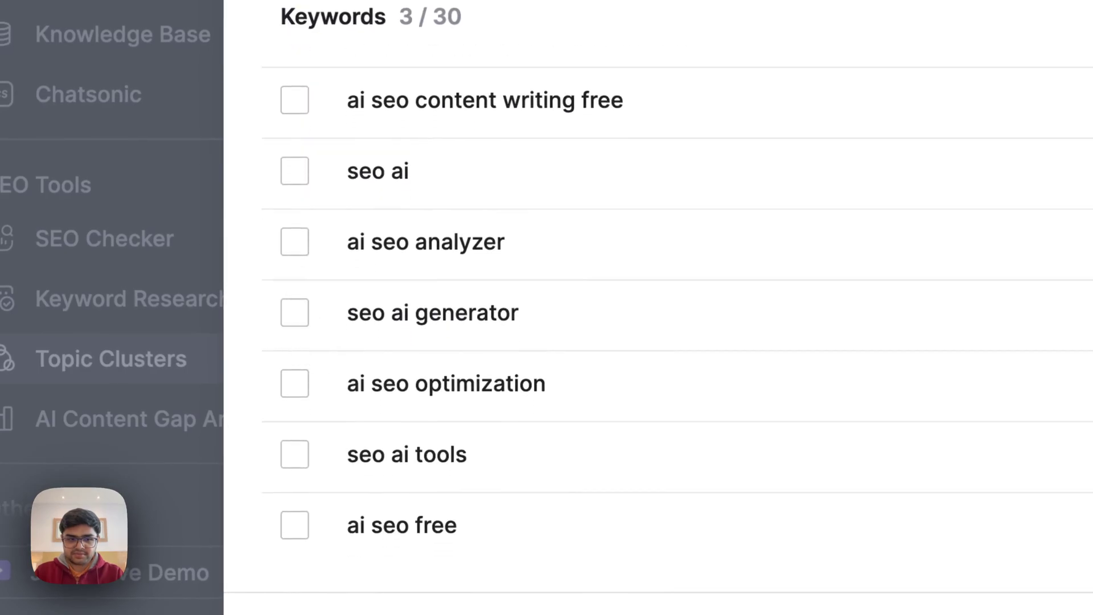
click(297, 312)
scroll(299, 316, down, 2)
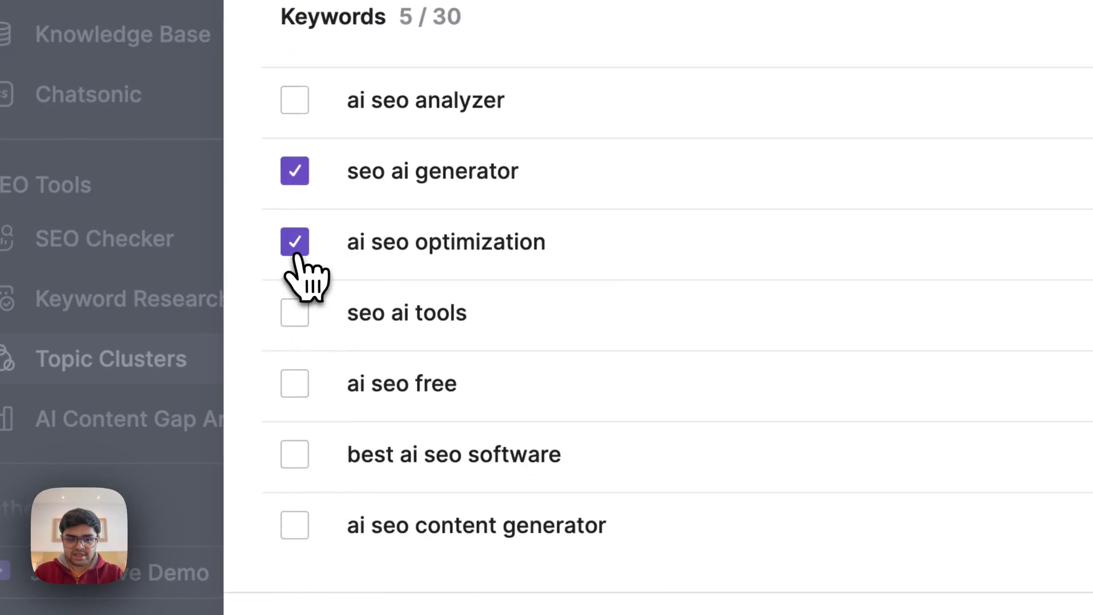
scroll(297, 255, down, 2)
click(299, 198)
scroll(303, 256, down, 1)
scroll(324, 246, down, 2)
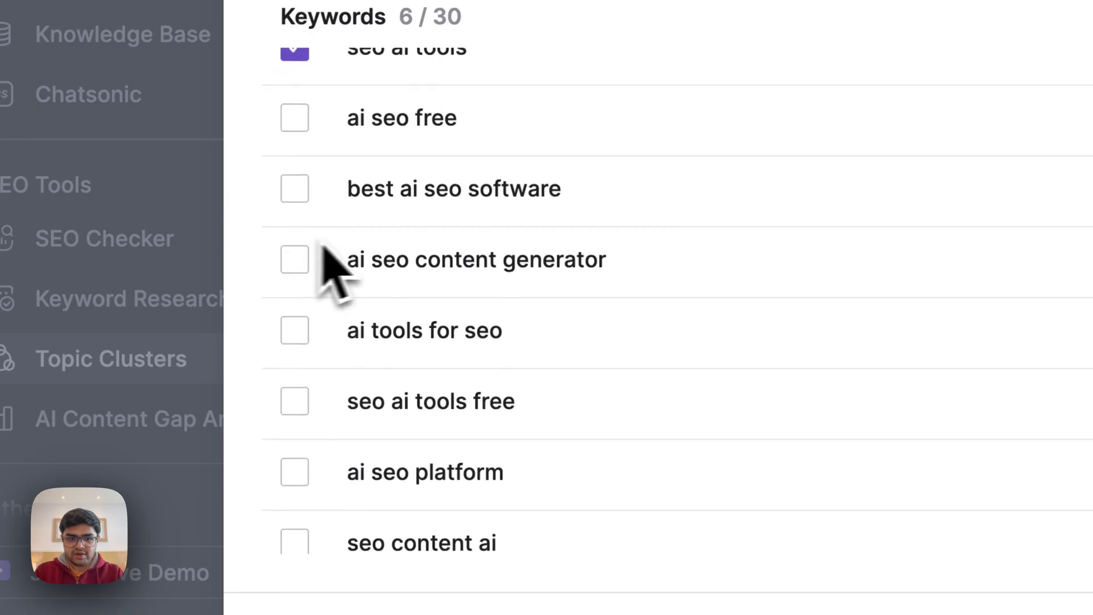
scroll(330, 367, down, 3)
click(305, 369)
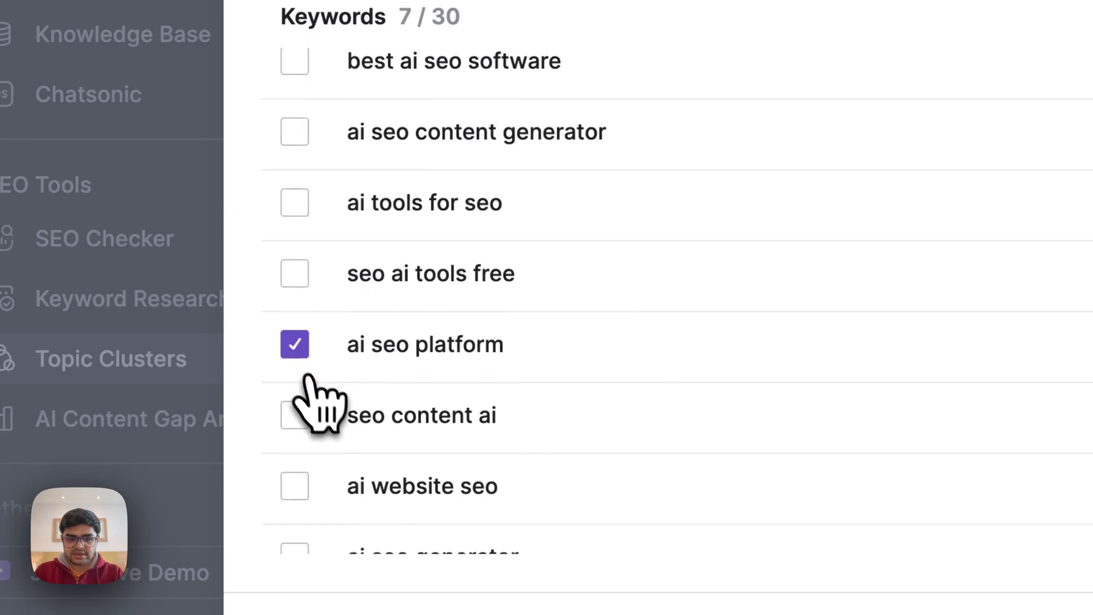
scroll(312, 390, down, 3)
click(305, 295)
scroll(329, 367, down, 3)
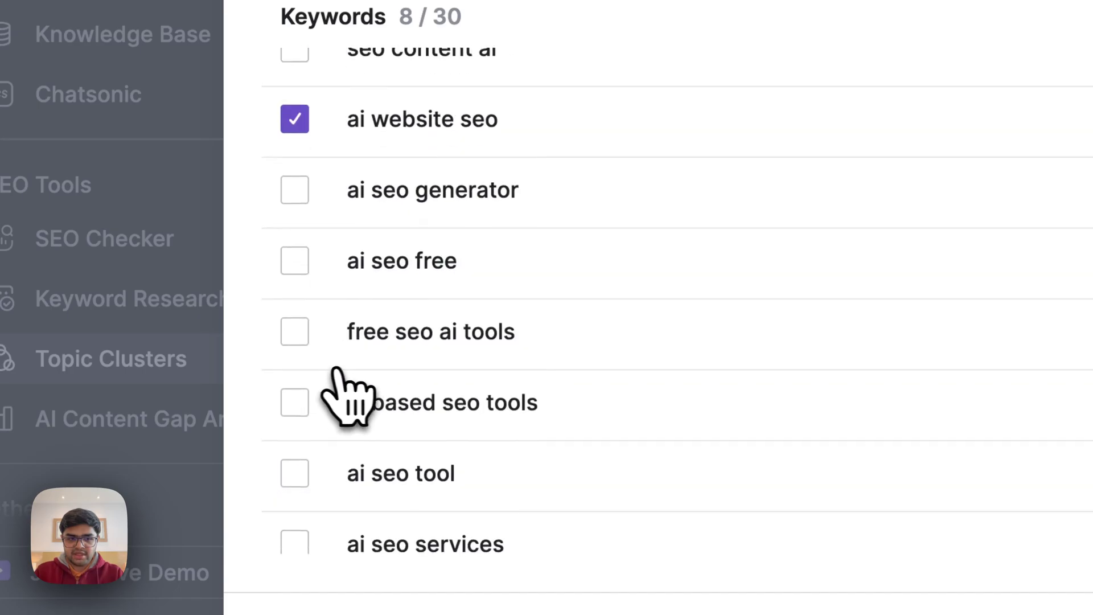
scroll(313, 378, down, 1)
scroll(317, 379, down, 2)
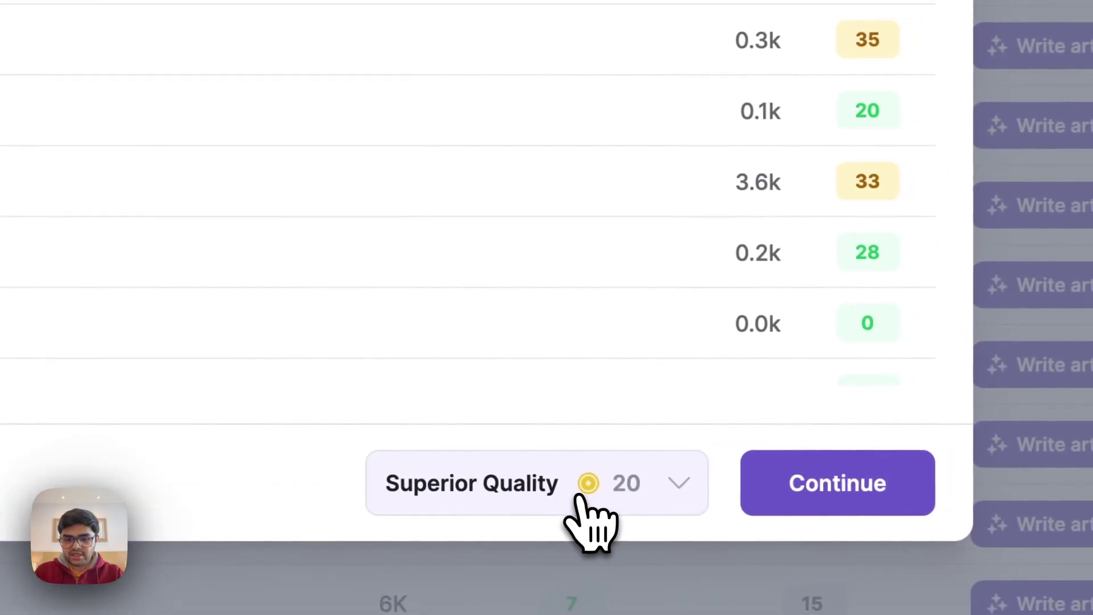
Step: Choose Elite Quality at 100 credits for the article
click(583, 497)
mouse_move(472, 360)
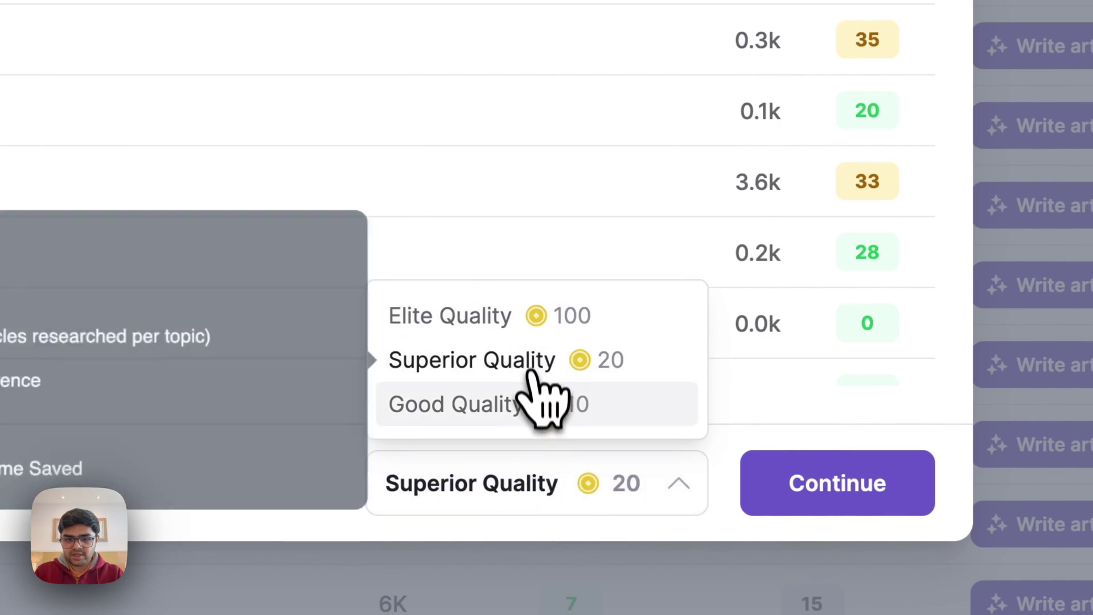
click(517, 326)
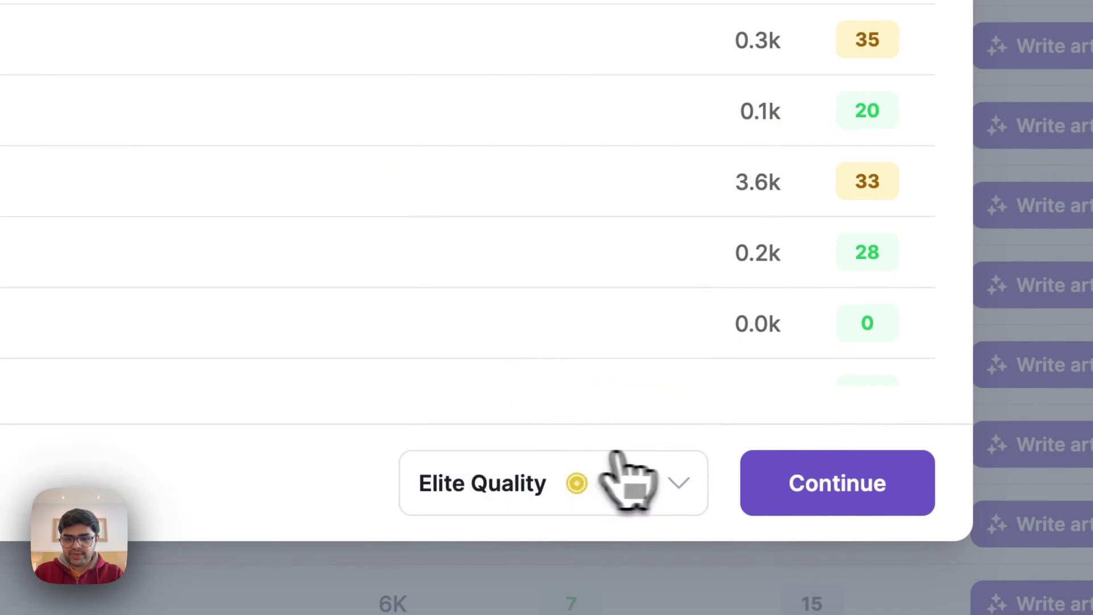
click(794, 510)
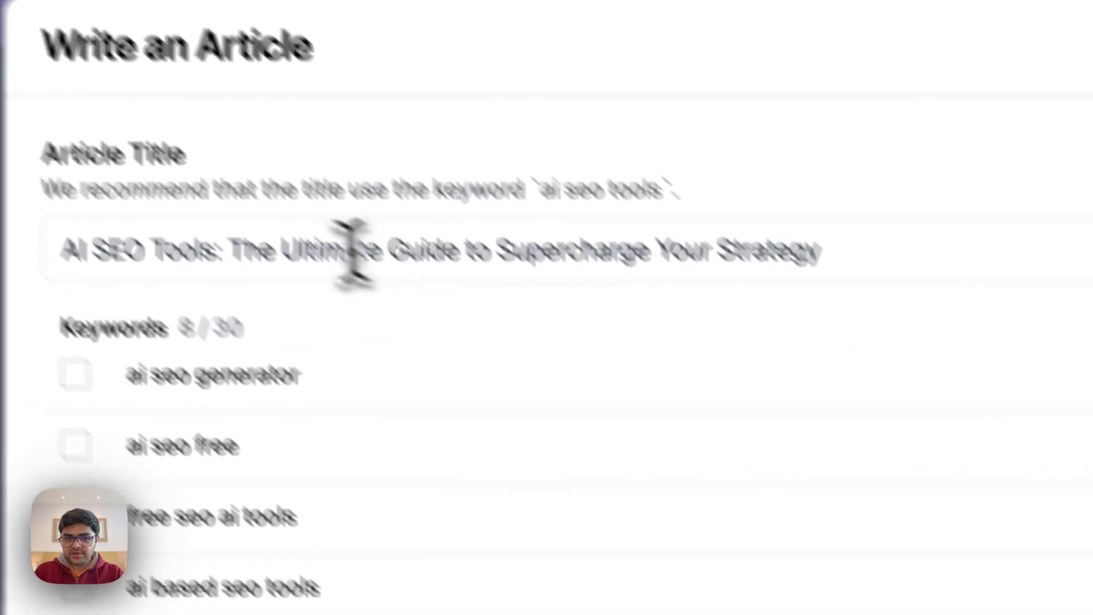
Step: Keep the suggested article title and submit the setup to AI Article Writer 6
drag(267, 342, 767, 342)
click(767, 342)
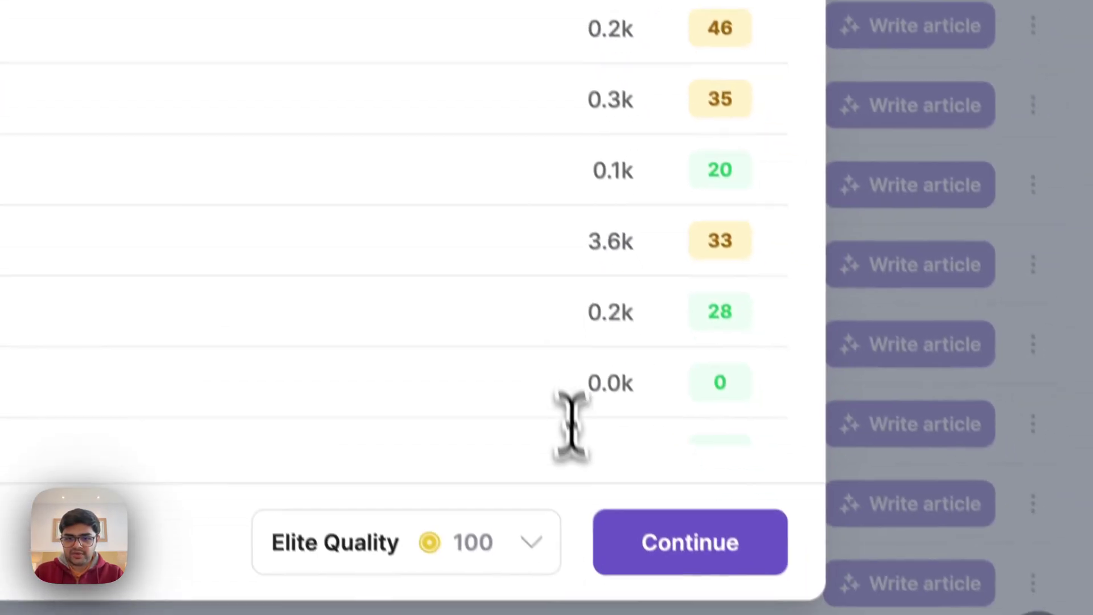
click(627, 511)
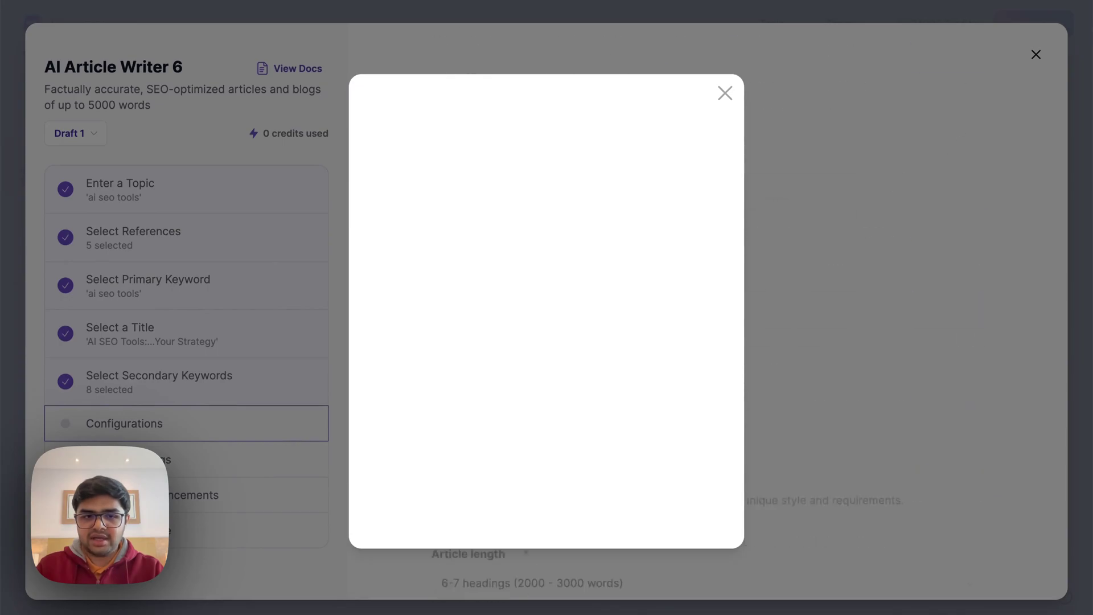
Step: Dismiss the blank popup and review the prefilled references and secondary keywords
click(724, 96)
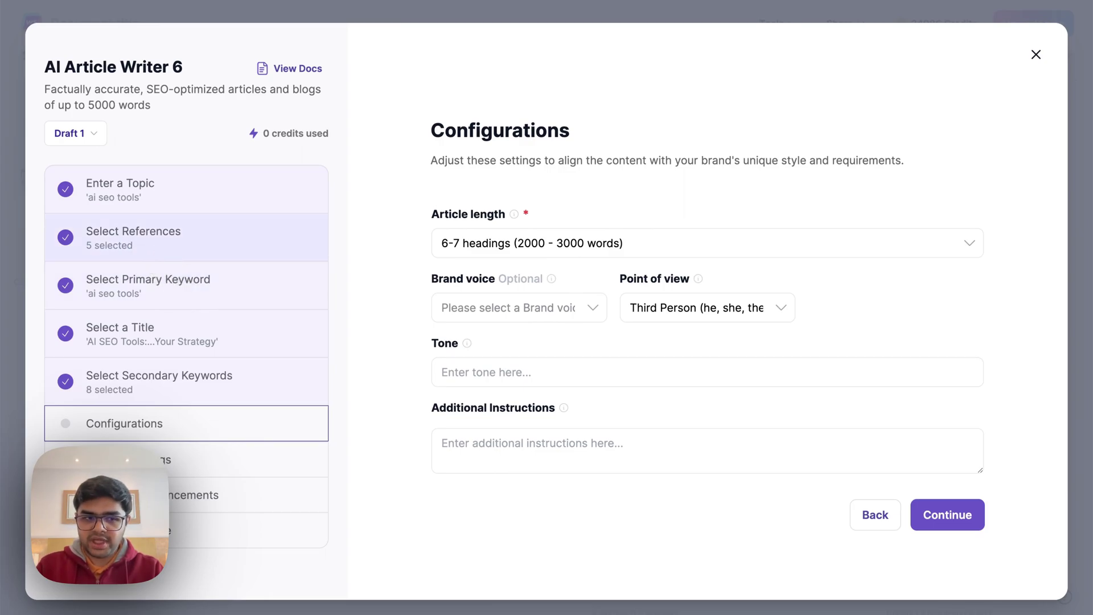
click(170, 251)
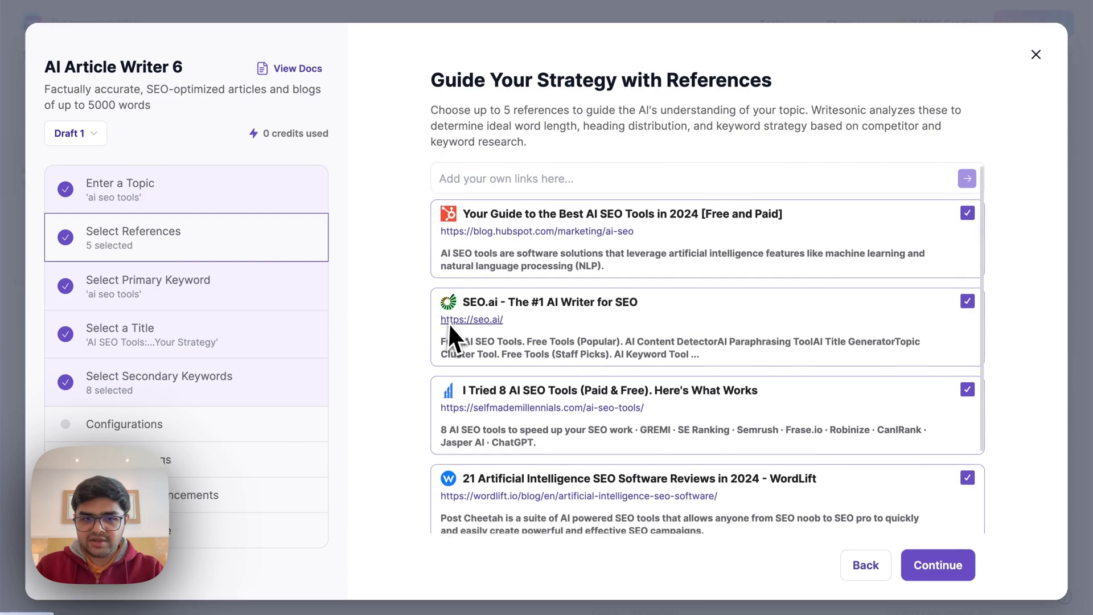
scroll(450, 322, down, 1)
scroll(453, 321, up, 1)
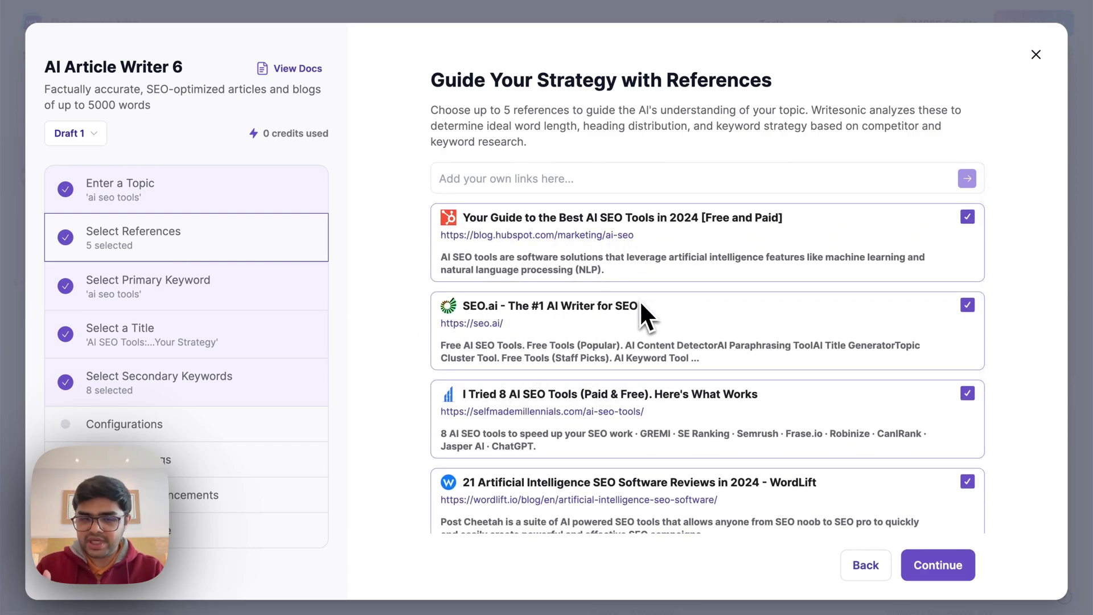
click(306, 393)
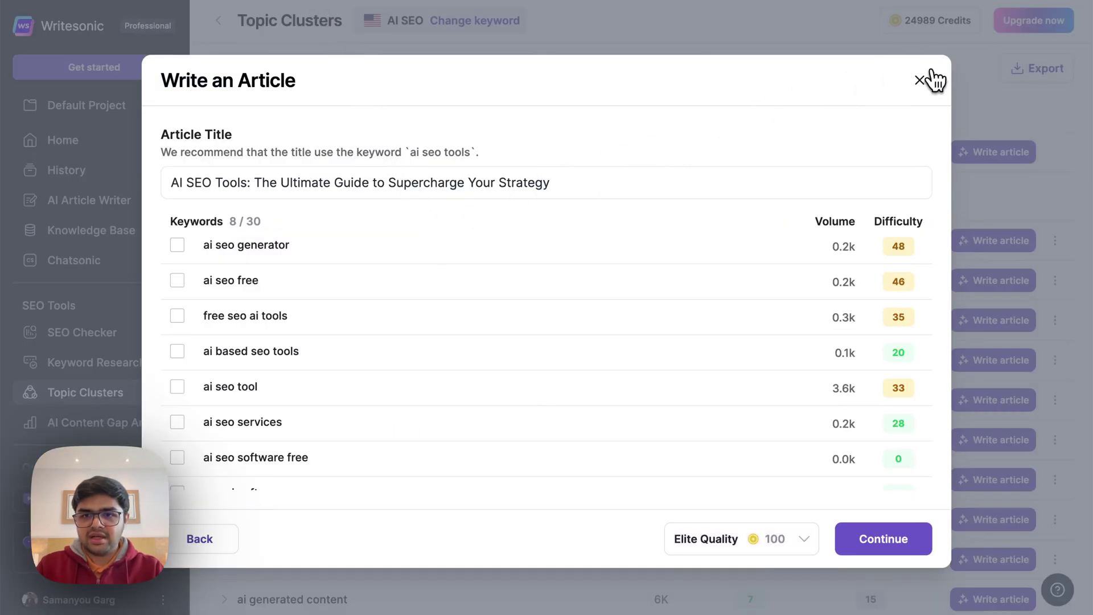
Step: Close AI Article Writer 6 to return to the AI SEO Topic Clusters list
click(921, 79)
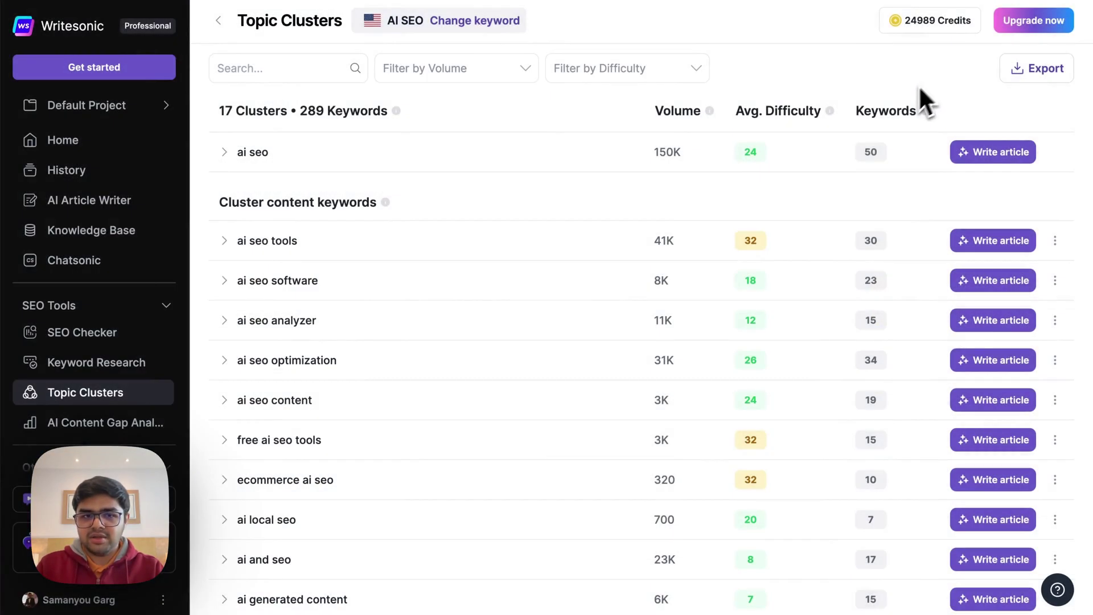